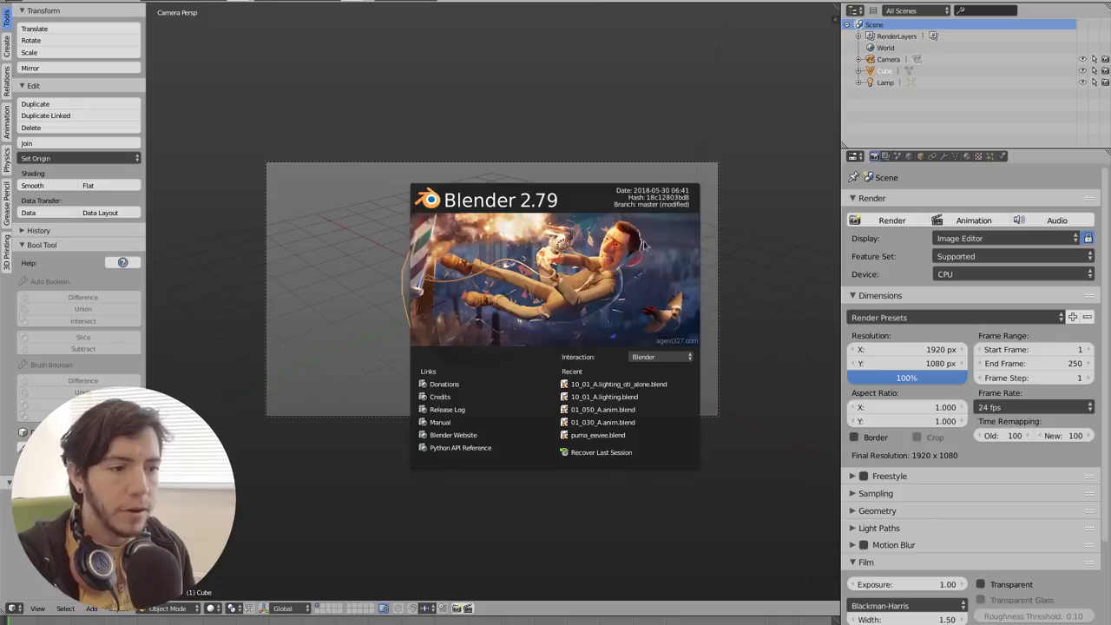
# Step: Dismiss the splash screen and split the workspace into a 3D view above a node editor
pyautogui.click(577, 240)
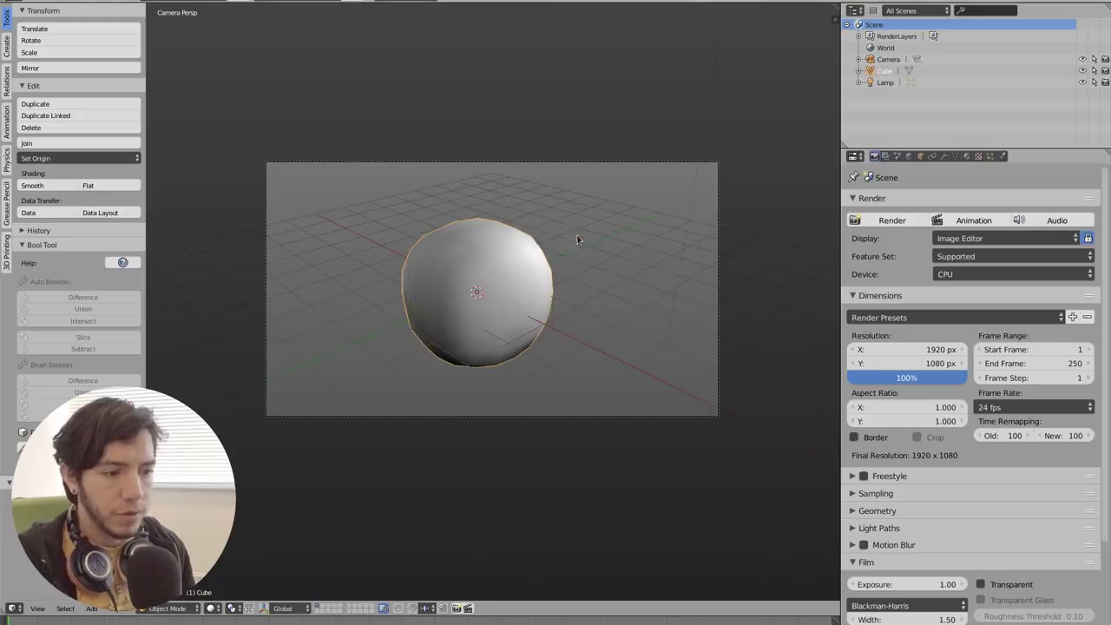
pyautogui.hotkey('shift', 'F3')
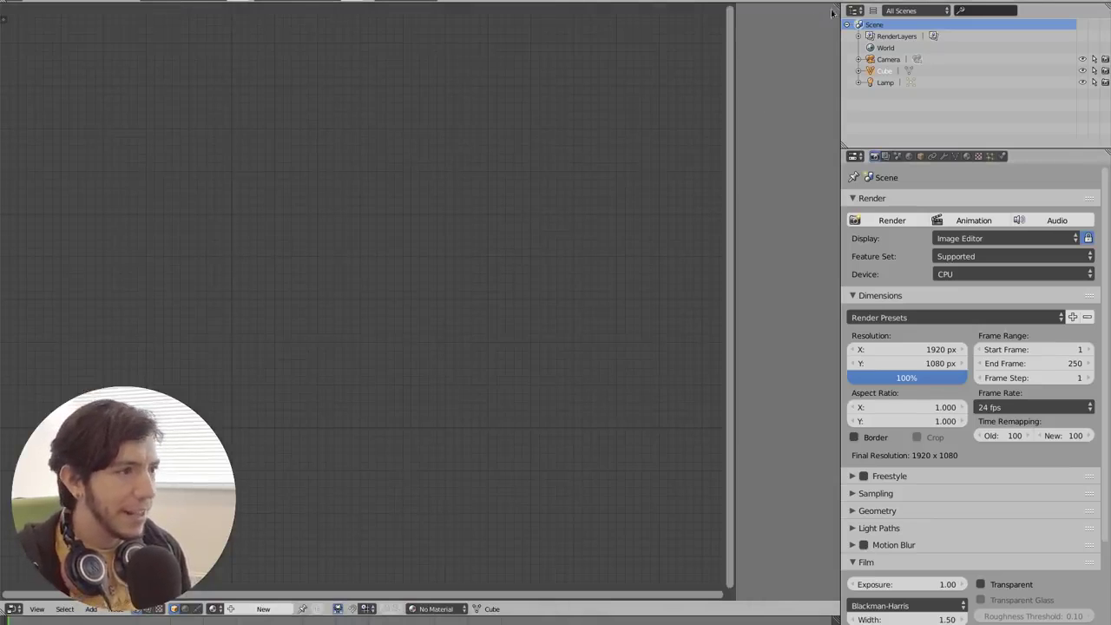
pyautogui.moveTo(831, 12); pyautogui.dragTo(772, 260)
pyautogui.hotkey('shift', 'F5')
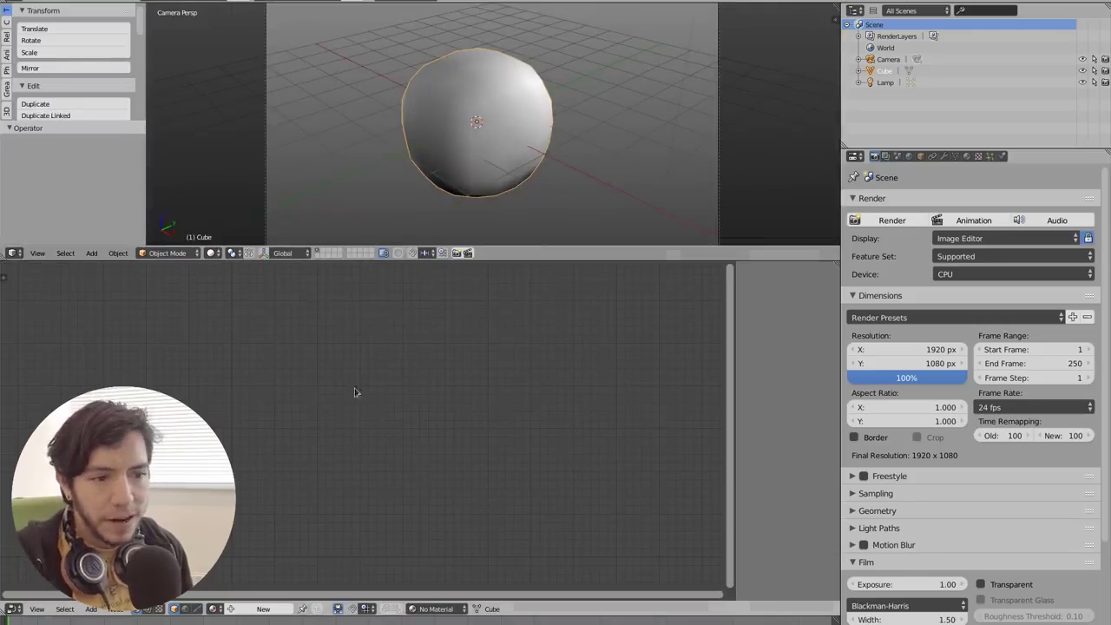
# Step: Create a new material for the sphere and add an Ambient Occlusion node beside the Diffuse BSDF
pyautogui.click(272, 605)
pyautogui.moveTo(134, 411); pyautogui.dragTo(333, 411, button='middle')
pyautogui.scroll(4, 332, 411)
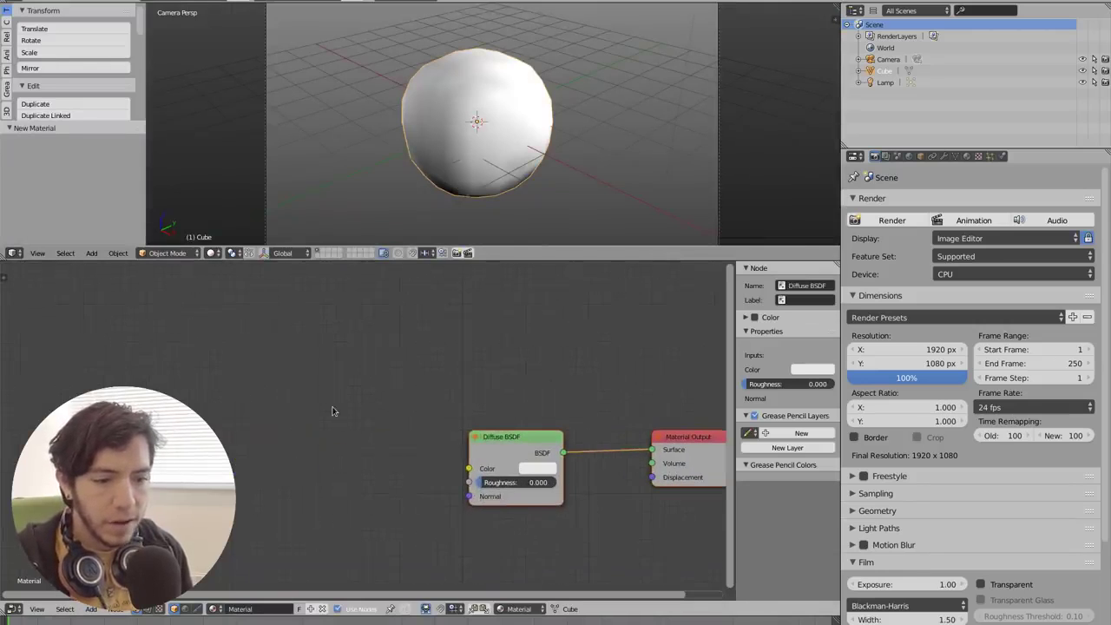
pyautogui.hotkey('shift', 'a')
pyautogui.click(333, 410)
pyautogui.write('ambi')
pyautogui.press('Return')
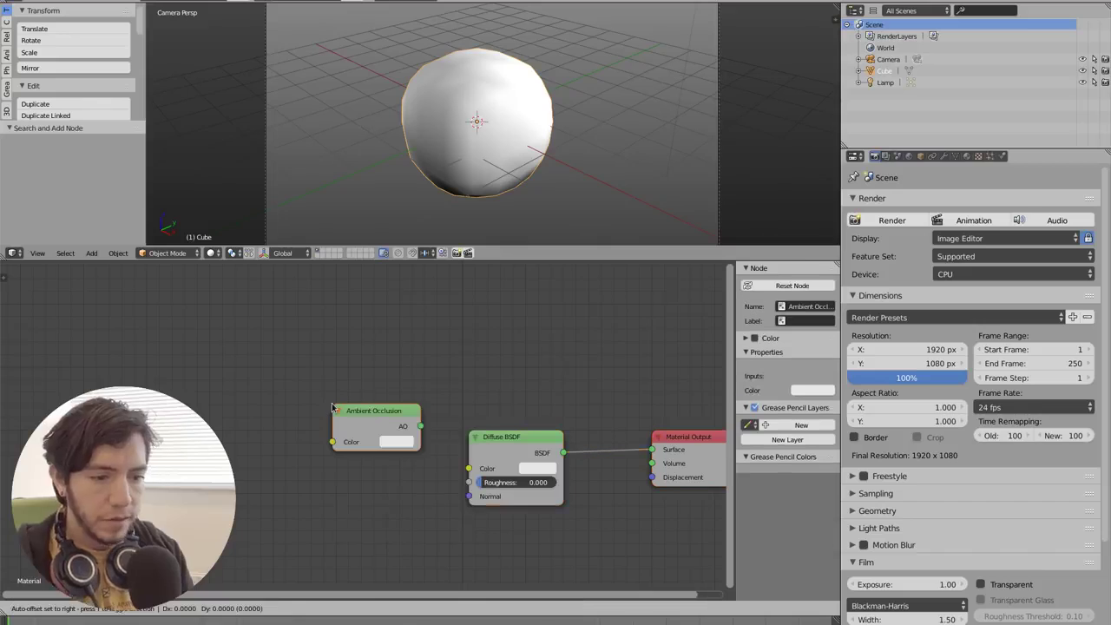
pyautogui.click(333, 406)
pyautogui.scroll(4, 365, 390)
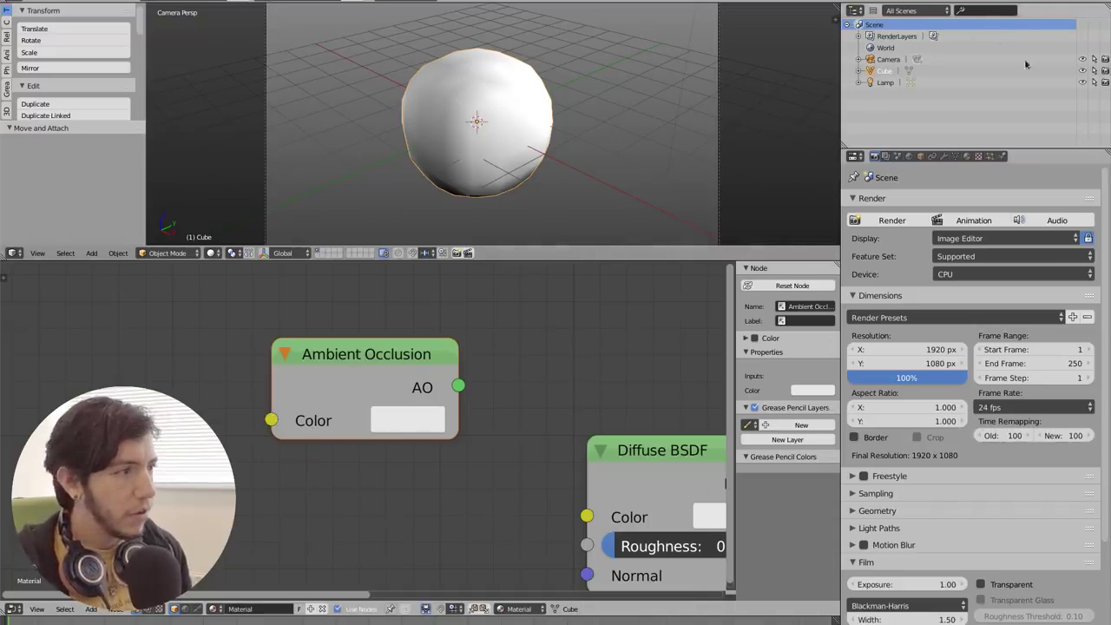
# Step: Close the Blender 2.79 window, discarding its unsaved changes, to get back to the pillar.blend scene in Blender 2.80
pyautogui.keyDown('super'); pyautogui.moveTo(991, 100); pyautogui.dragTo(736, 235); pyautogui.keyUp('super')
pyautogui.click(842, 113)
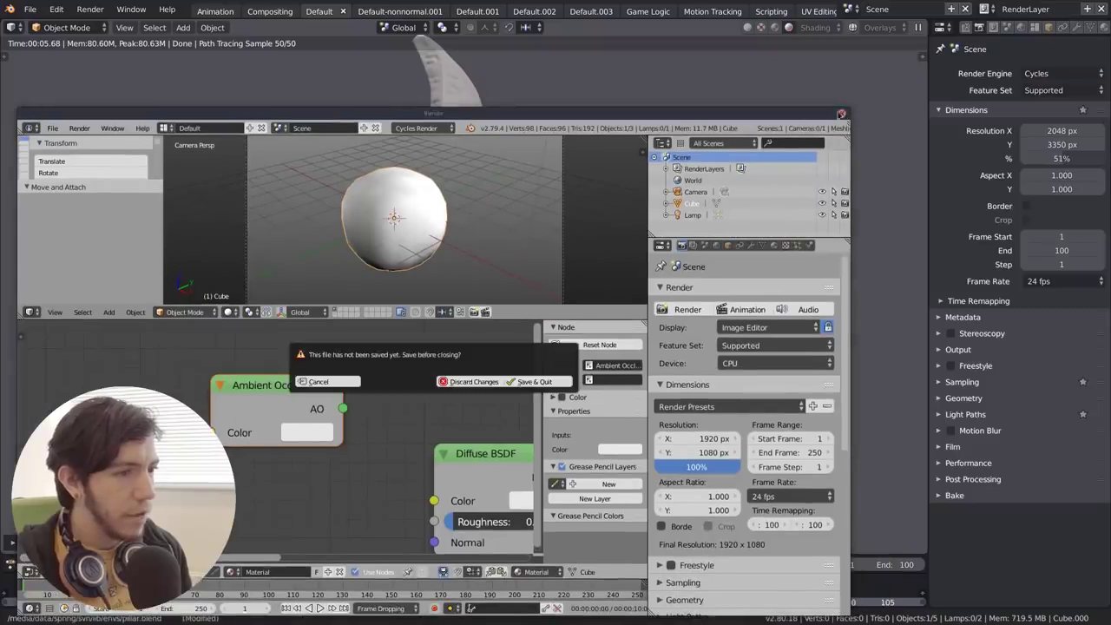
pyautogui.click(469, 382)
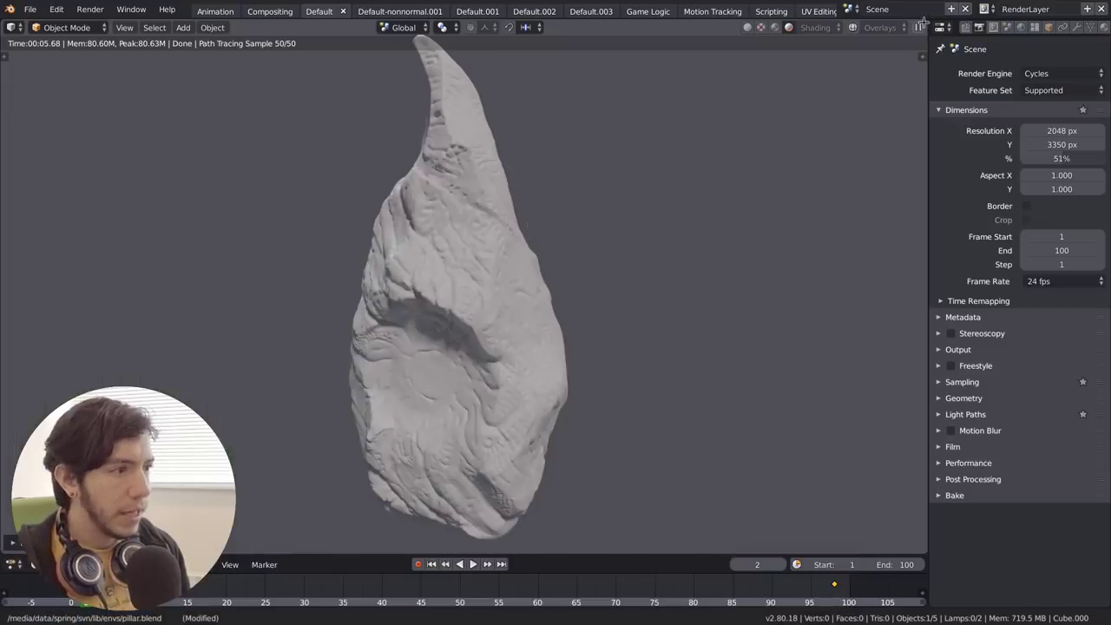
# Step: Split the viewport in two, keep the rendered pillar in one part and show its material nodes in the other, with the node sidebar hidden
pyautogui.moveTo(924, 20); pyautogui.dragTo(373, 226)
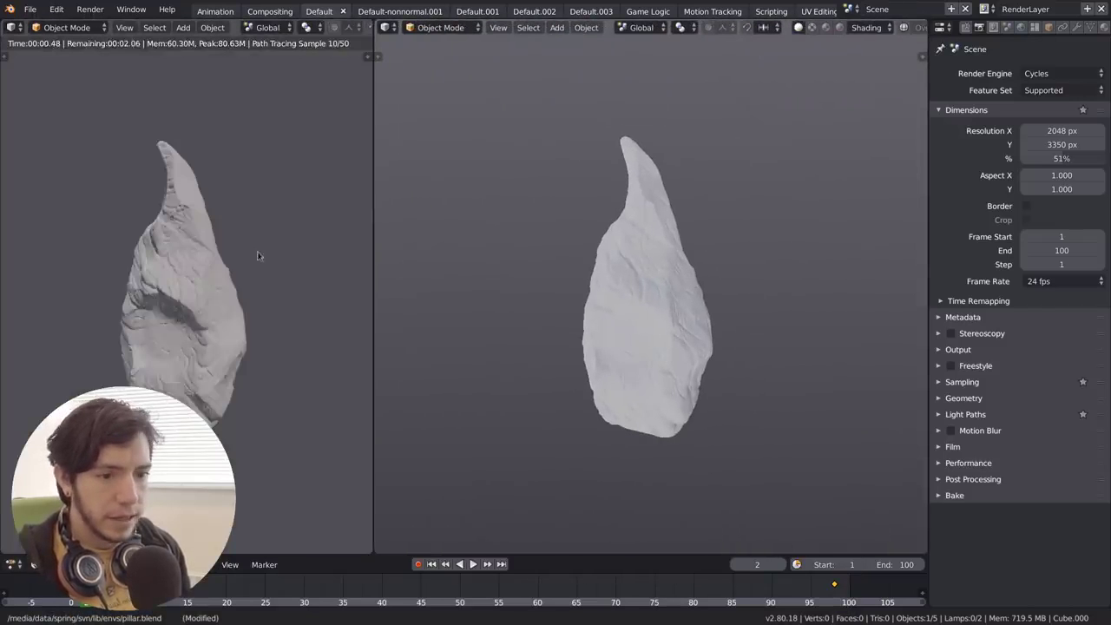
pyautogui.scroll(2, 258, 255)
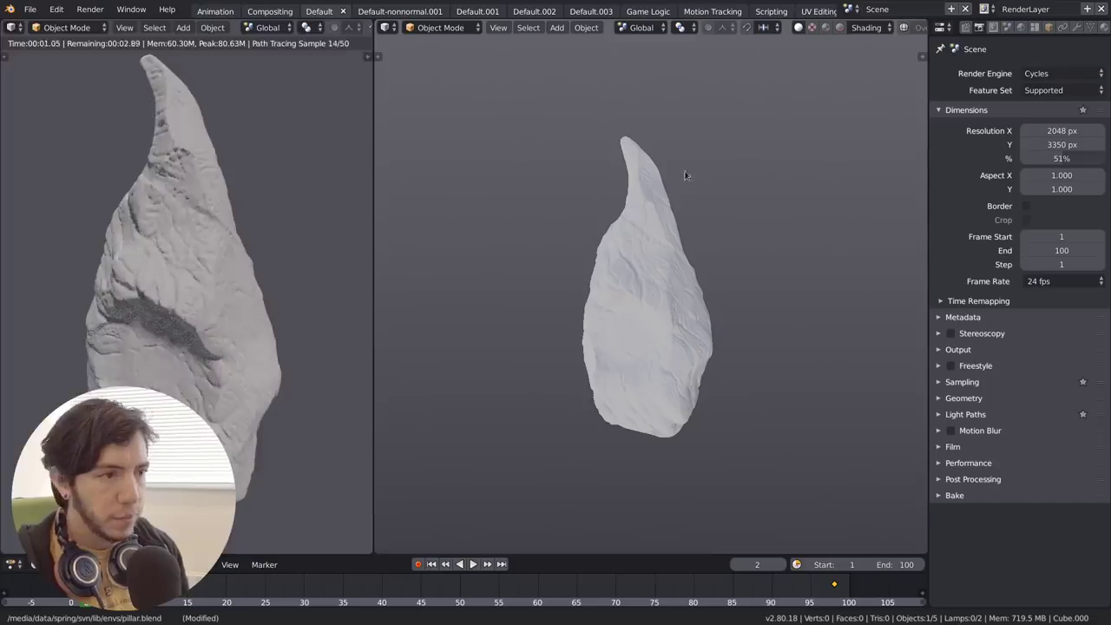
pyautogui.hotkey('shift', 'F3')
pyautogui.moveTo(670, 391); pyautogui.dragTo(738, 336, button='middle')
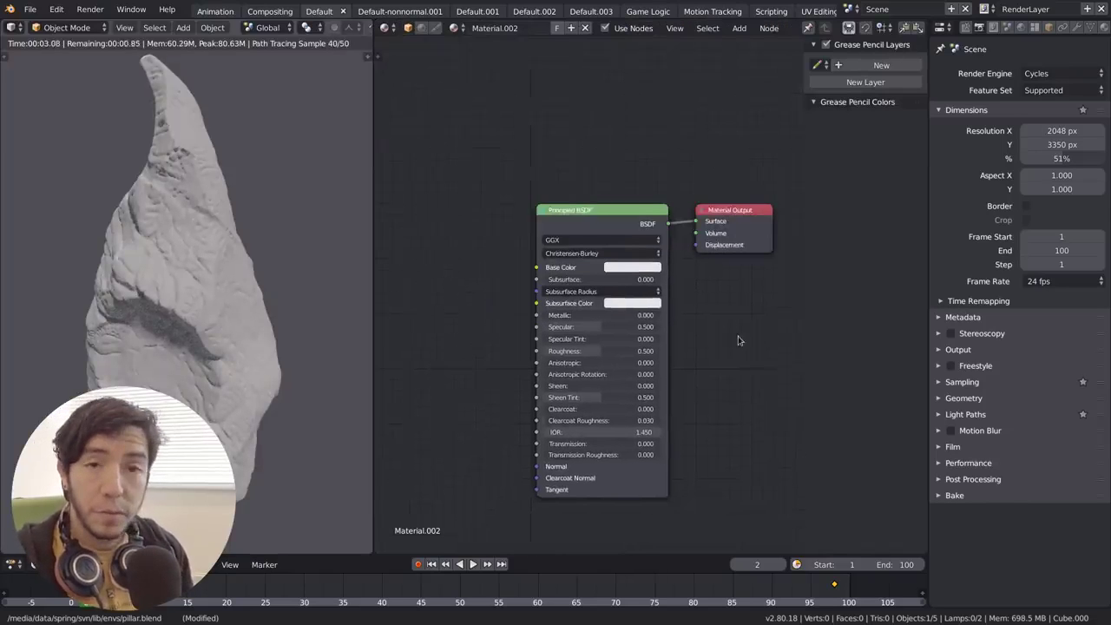
pyautogui.scroll(-5, 709, 335)
pyautogui.moveTo(599, 316); pyautogui.dragTo(660, 303, button='middle')
pyautogui.scroll(4, 629, 293)
pyautogui.moveTo(494, 247); pyautogui.dragTo(529, 243, button='middle')
pyautogui.press('n')
# Step: Add an Ambient Occlusion node to the pillar material and place it ahead of the Principled BSDF
pyautogui.hotkey('shift', 'a')
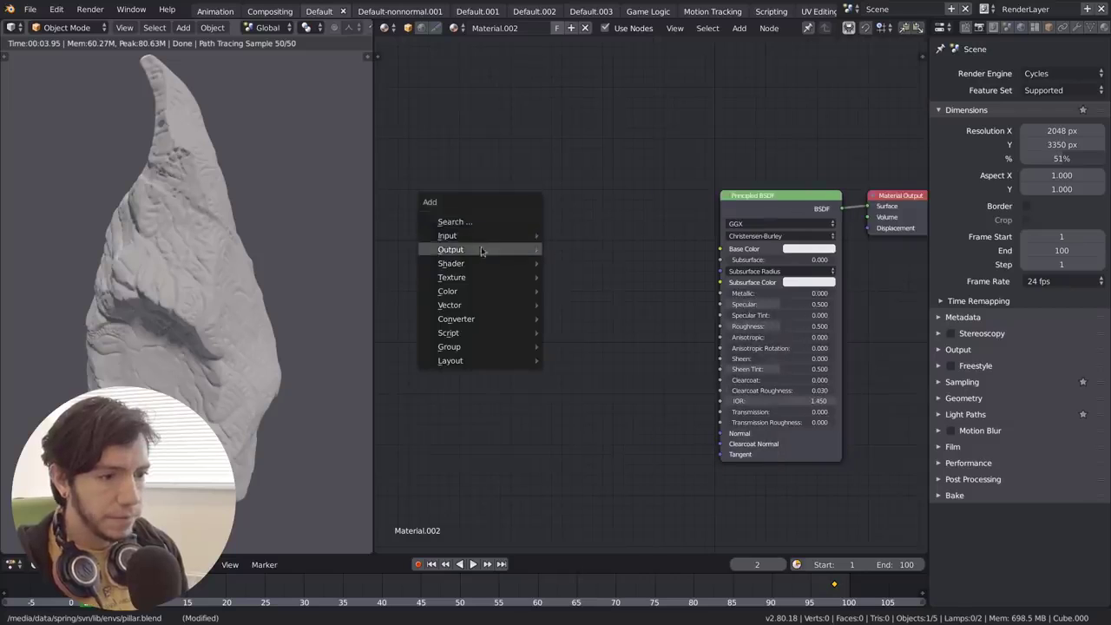
pyautogui.click(477, 220)
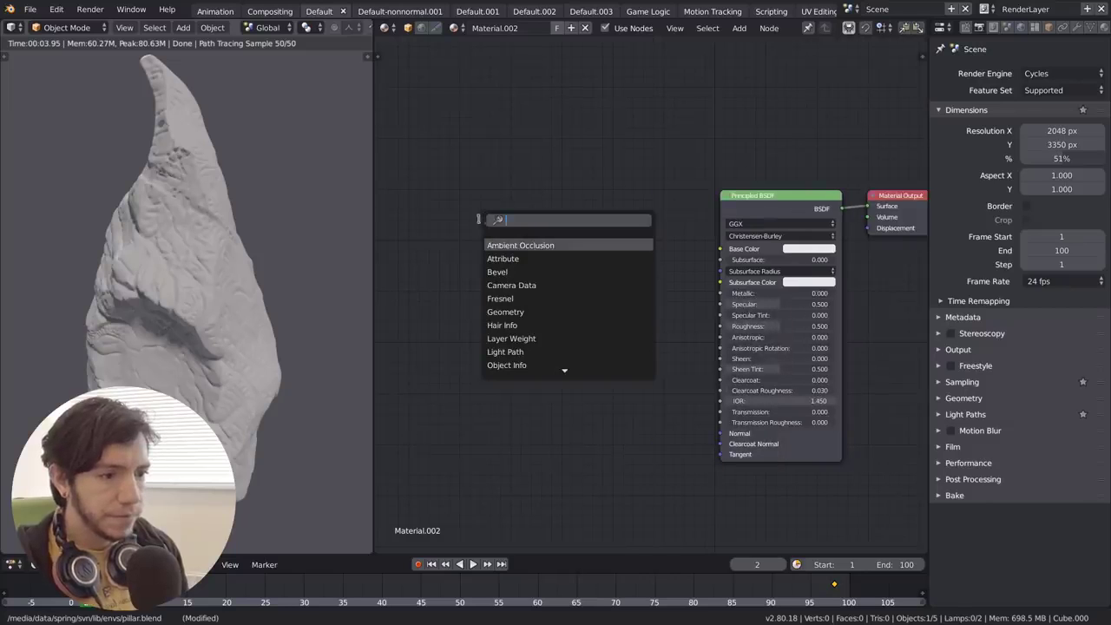
pyautogui.click(527, 245)
pyautogui.click(521, 230)
pyautogui.scroll(5, 518, 228)
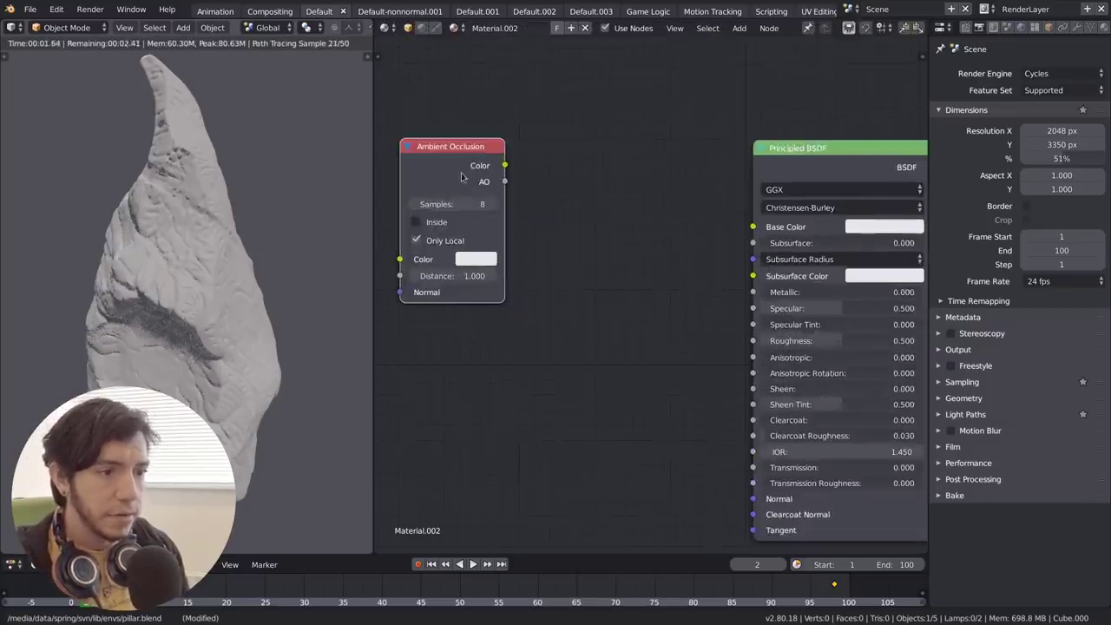
pyautogui.scroll(3, 581, 198)
pyautogui.moveTo(463, 175); pyautogui.dragTo(612, 218, button='middle')
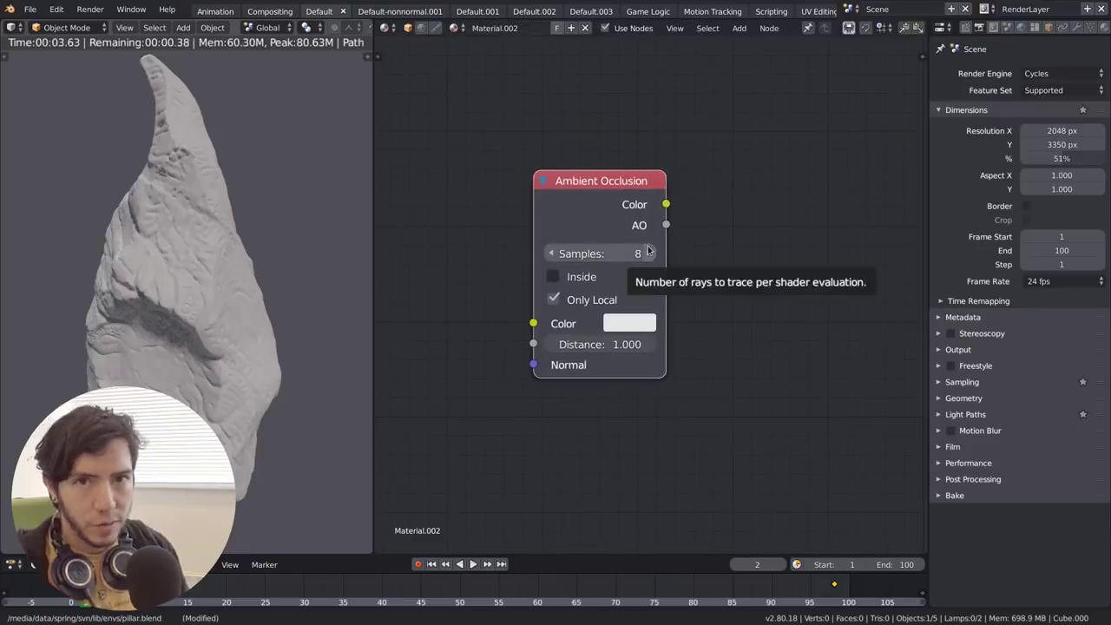
# Step: Widen the Ambient Occlusion node slightly and reposition it ahead of the Principled BSDF
pyautogui.moveTo(666, 286); pyautogui.dragTo(692, 285)
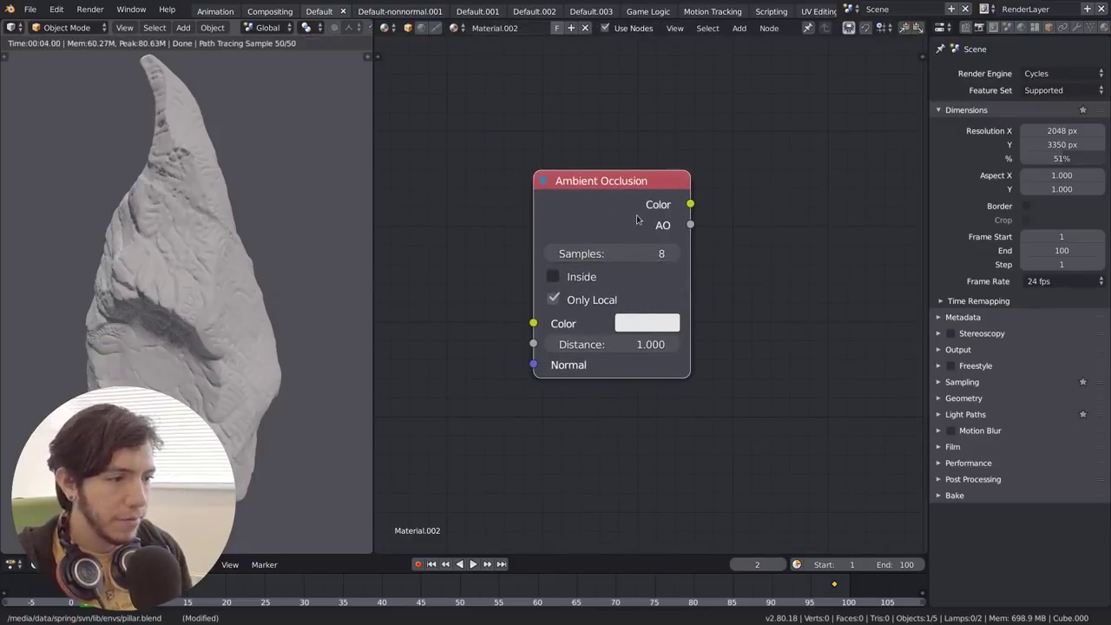
pyautogui.moveTo(634, 213); pyautogui.dragTo(581, 202)
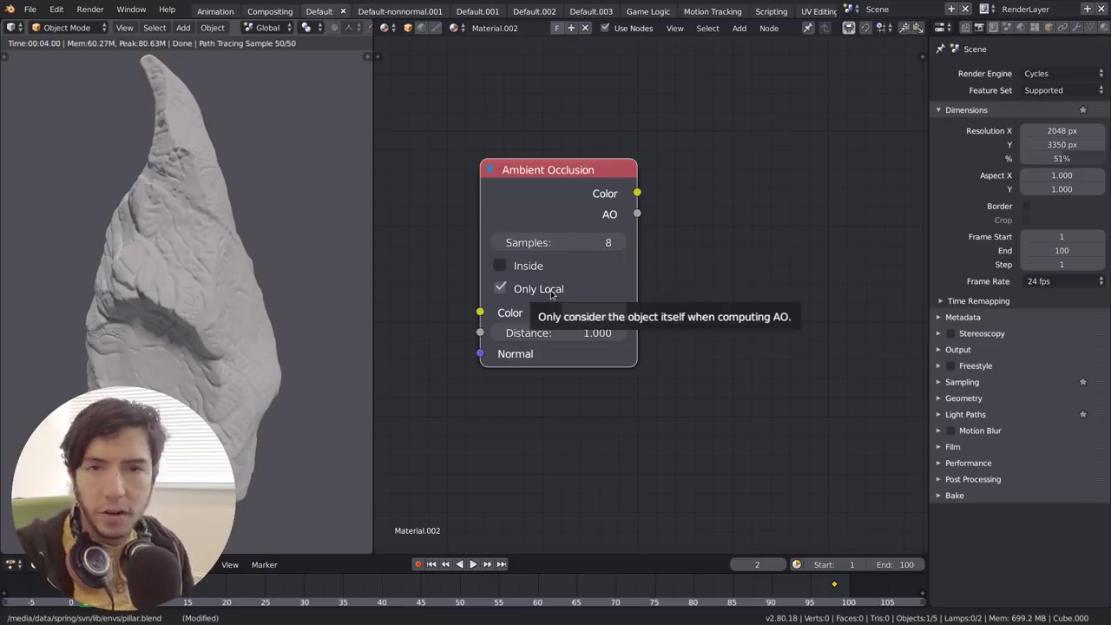
pyautogui.scroll(-1, 668, 334)
pyautogui.scroll(-2, 669, 334)
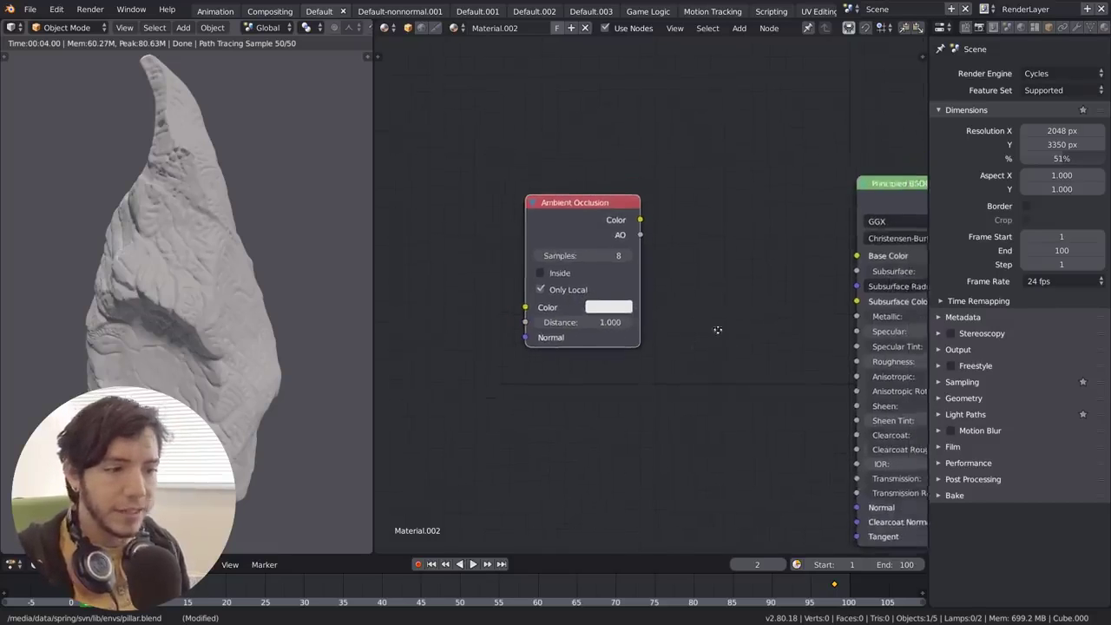
pyautogui.moveTo(717, 329); pyautogui.dragTo(569, 291, button='middle')
pyautogui.moveTo(438, 183); pyautogui.dragTo(460, 183)
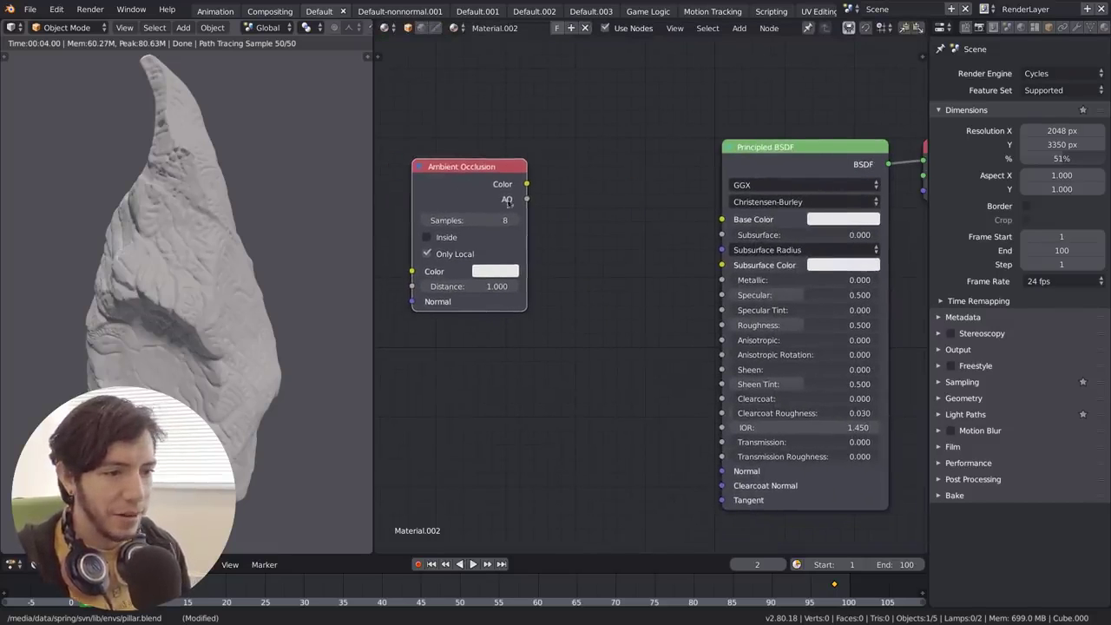
# Step: Connect the Ambient Occlusion Color output to the Principled BSDF Base Color, leaving space between the two nodes
pyautogui.moveTo(501, 197); pyautogui.dragTo(589, 208, button='middle')
pyautogui.moveTo(569, 199)
pyautogui.mouseDown()
pyautogui.moveTo(473, 184)
pyautogui.moveTo(811, 230)
pyautogui.mouseUp()
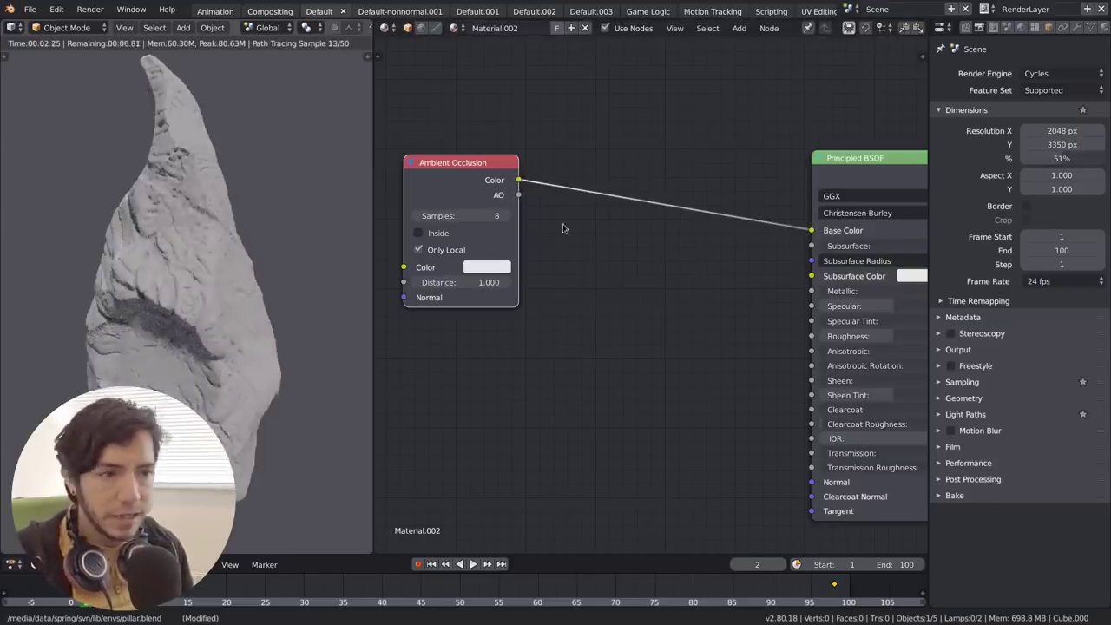
pyautogui.moveTo(464, 189); pyautogui.dragTo(402, 194)
pyautogui.moveTo(633, 171); pyautogui.dragTo(679, 166, button='middle')
# Step: Insert a ColorRamp on the link into Base Color and tighten its stops to black at 0.683 and white at 0.729
pyautogui.hotkey('shift', 'a')
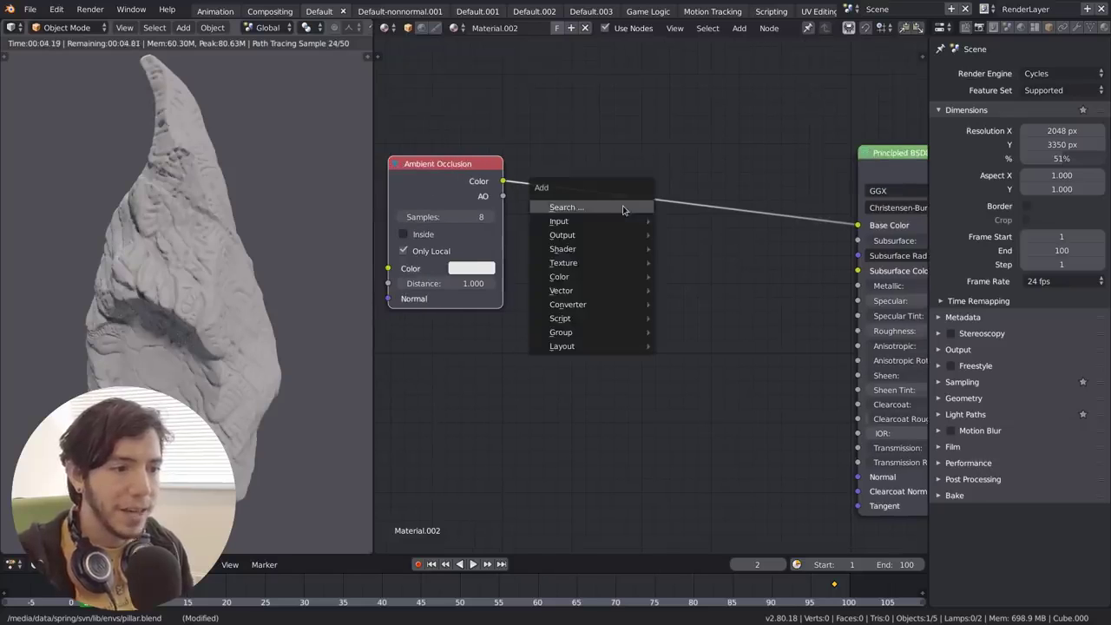
pyautogui.moveTo(586, 306)
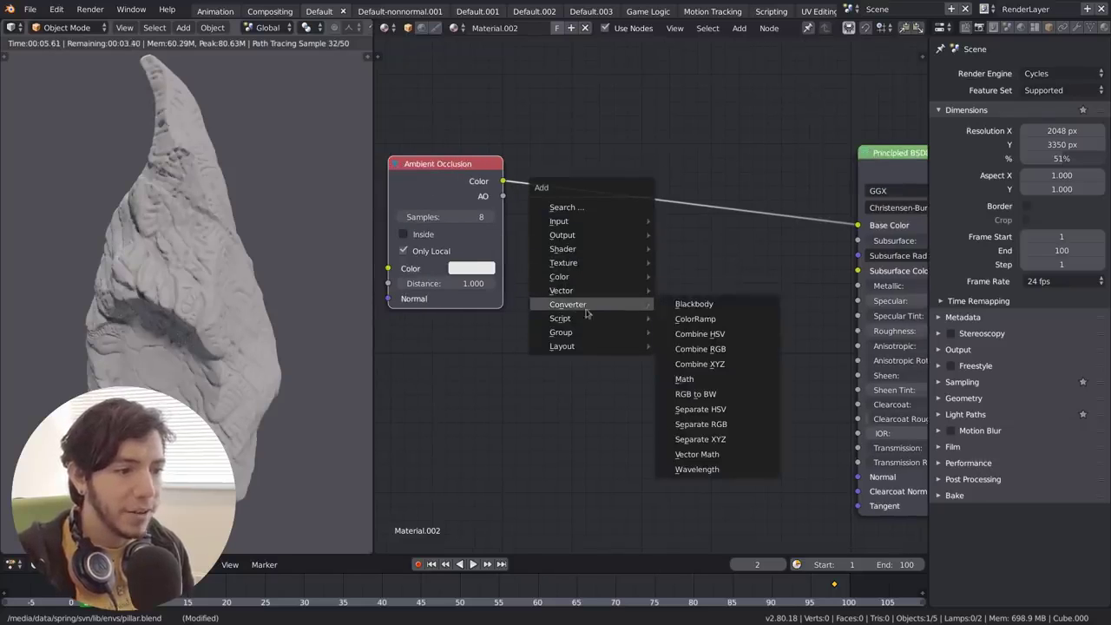
pyautogui.click(694, 321)
pyautogui.click(586, 145)
pyautogui.moveTo(609, 243); pyautogui.dragTo(710, 248)
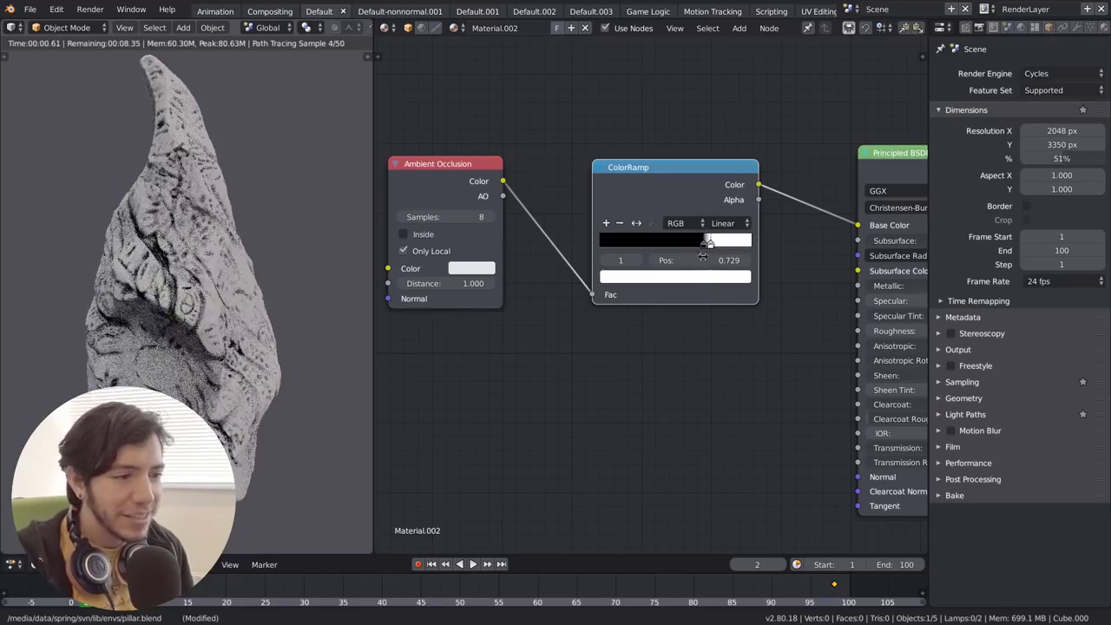
# Step: Try a dark red on the ColorRamp's black stop and replace it with a medium yellowish green
pyautogui.click(704, 246)
pyautogui.click(685, 274)
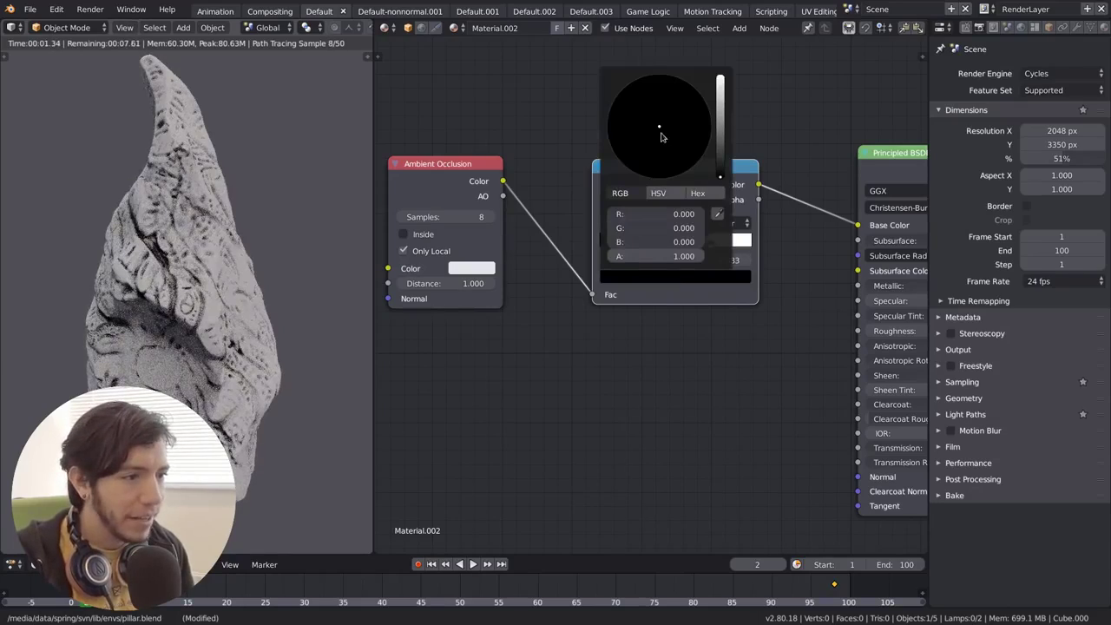
pyautogui.moveTo(720, 143); pyautogui.dragTo(653, 179)
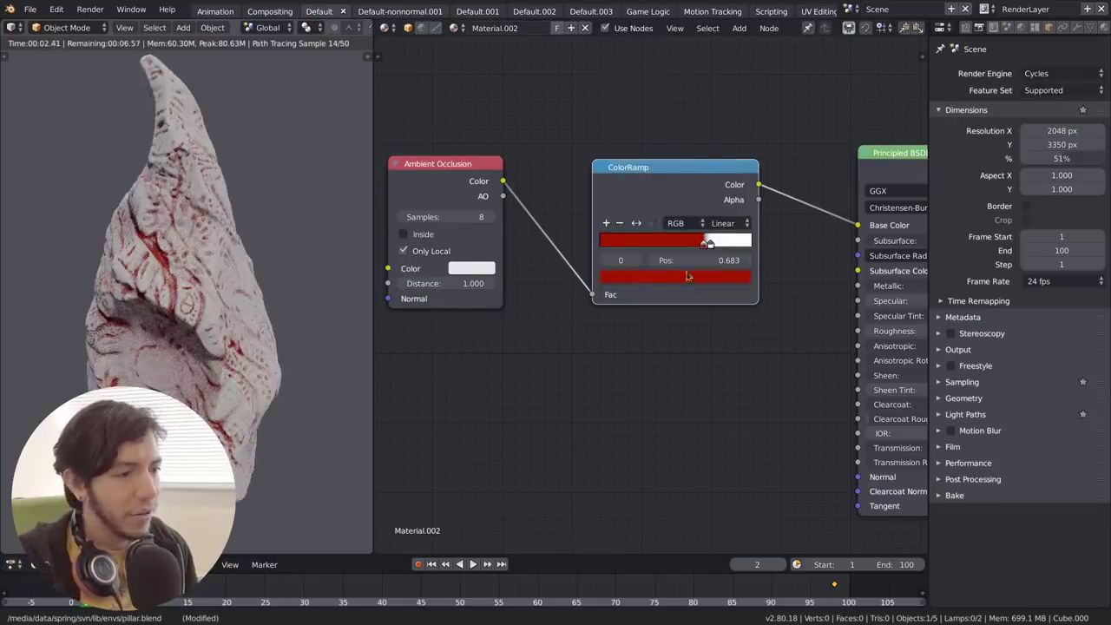
pyautogui.click(688, 276)
pyautogui.click(625, 126)
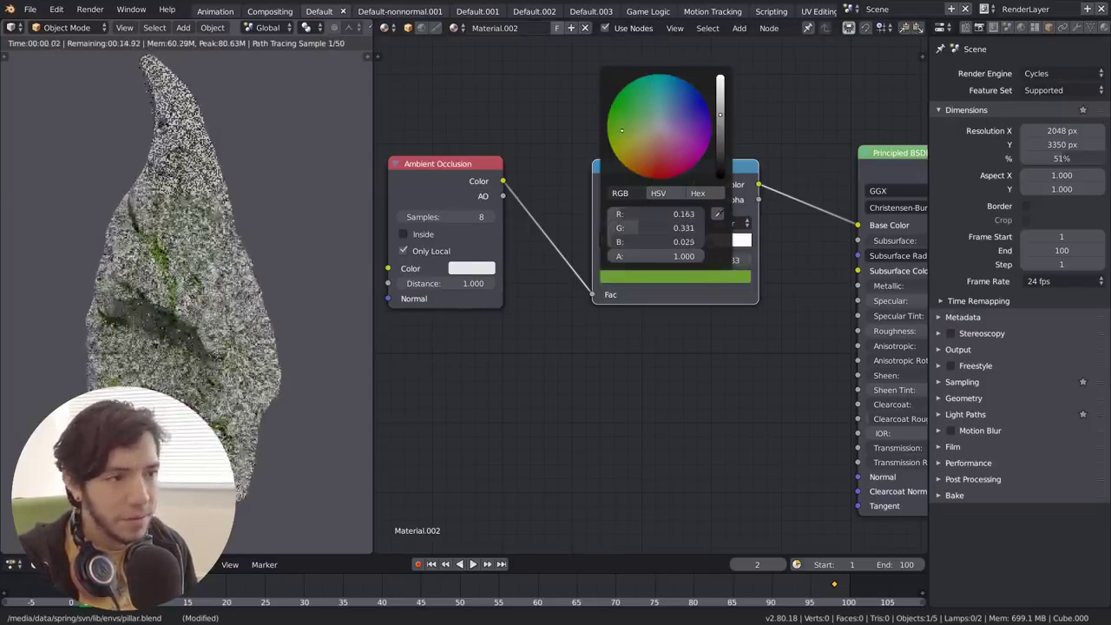
pyautogui.moveTo(621, 130); pyautogui.dragTo(620, 131)
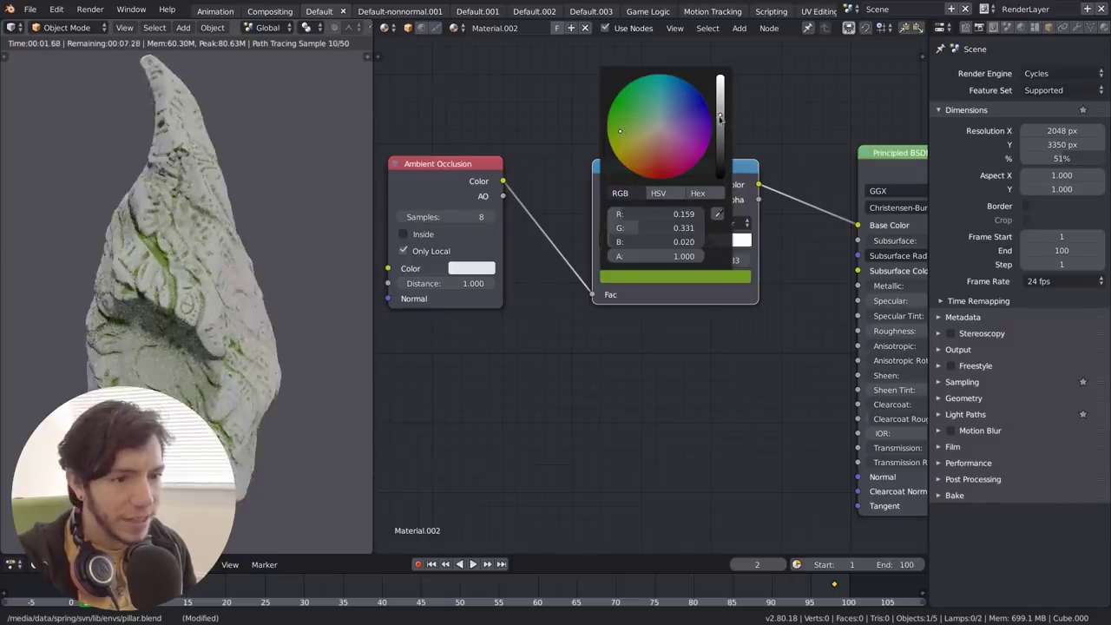
pyautogui.moveTo(719, 119); pyautogui.dragTo(720, 124)
# Step: Set the Ambient Occlusion distance to 0.270 and turn off Only Local
pyautogui.moveTo(445, 209); pyautogui.dragTo(434, 212)
pyautogui.moveTo(436, 213); pyautogui.dragTo(527, 207, button='middle')
pyautogui.scroll(1, 537, 261)
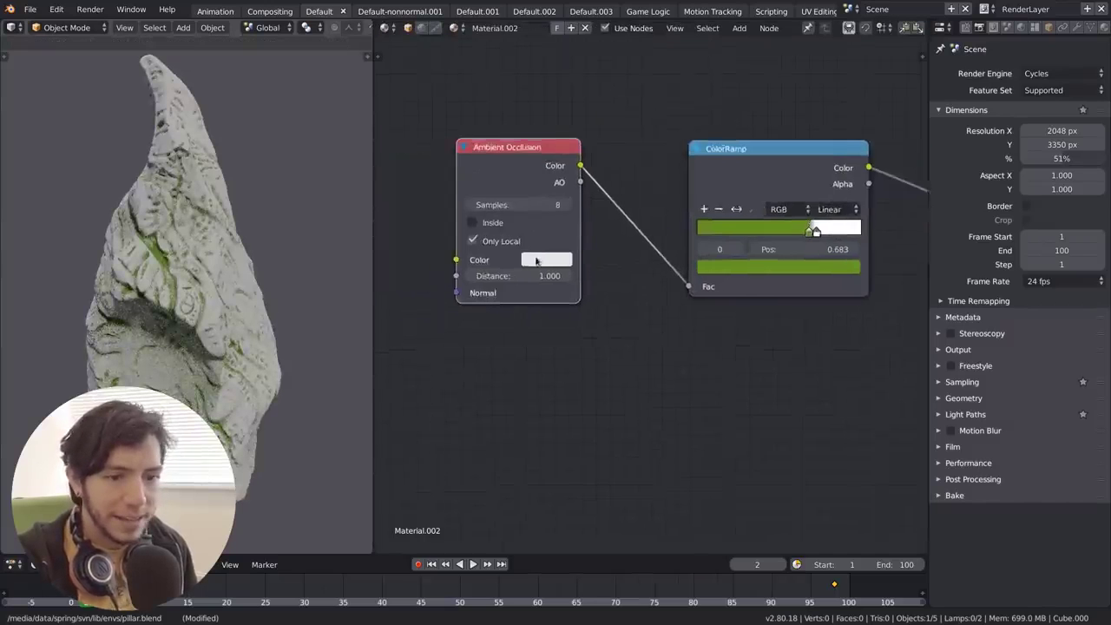
pyautogui.scroll(2, 546, 262)
pyautogui.moveTo(589, 266); pyautogui.dragTo(496, 266)
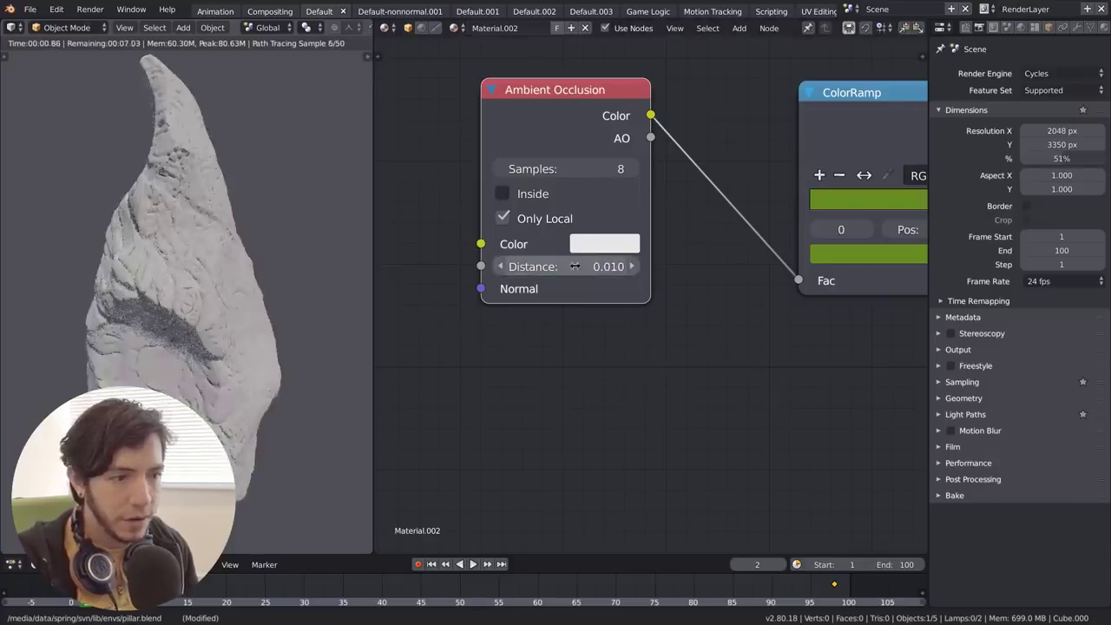
pyautogui.moveTo(575, 266); pyautogui.dragTo(598, 266)
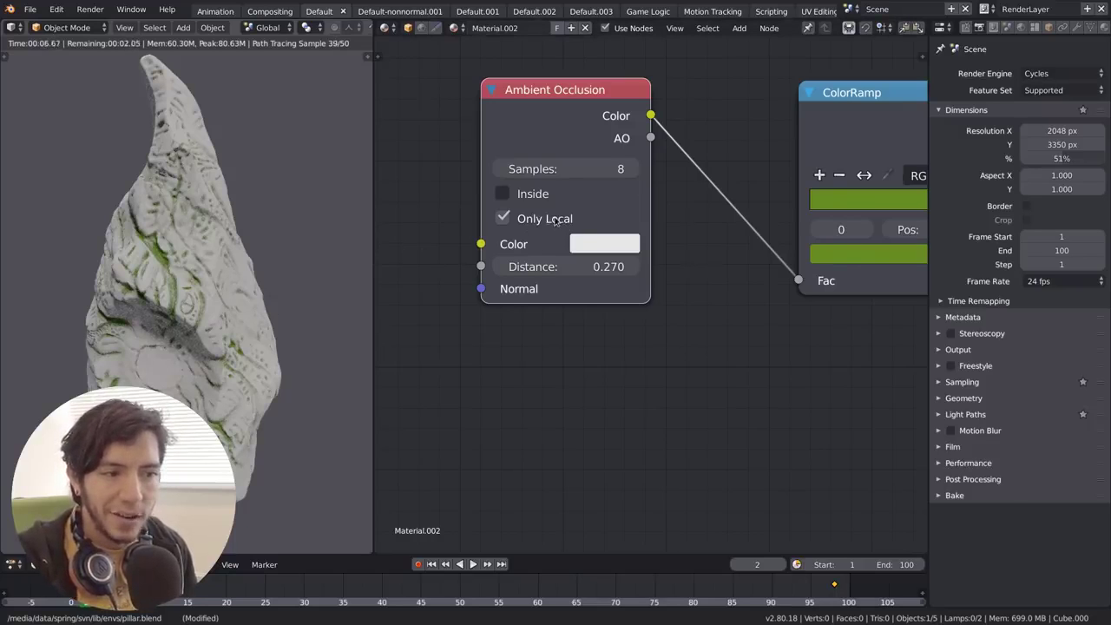
pyautogui.click(556, 219)
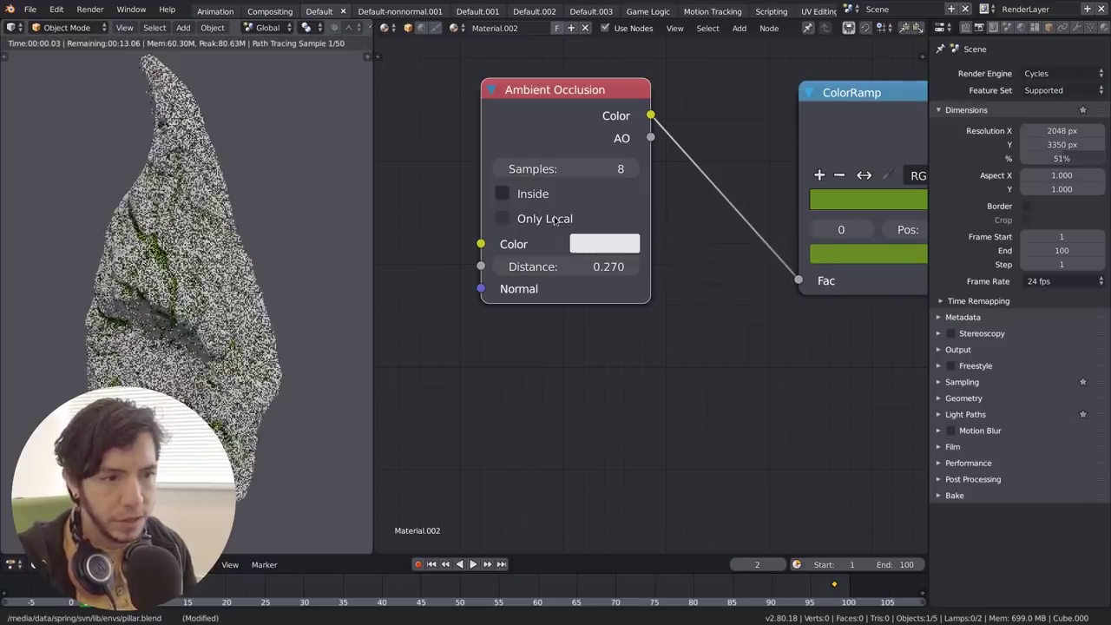
# Step: Add a mesh plane to the scene and scale it up into a ground surface around the pillar
pyautogui.scroll(-4, 223, 290)
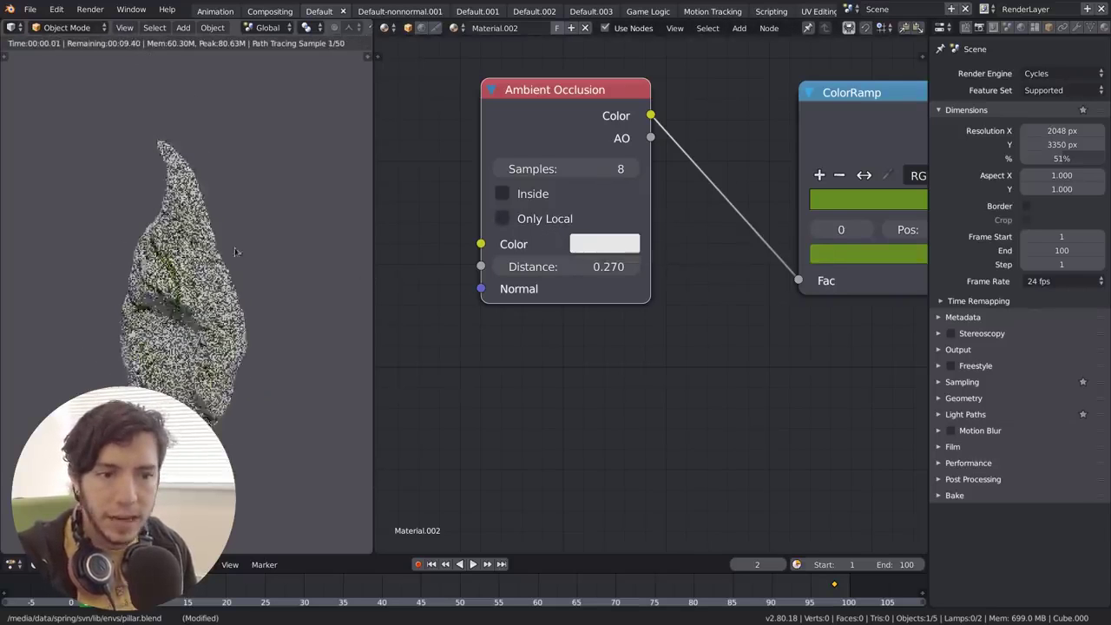
pyautogui.hotkey('shift', 'a')
pyautogui.press('Escape')
pyautogui.hotkey('shift', 'a')
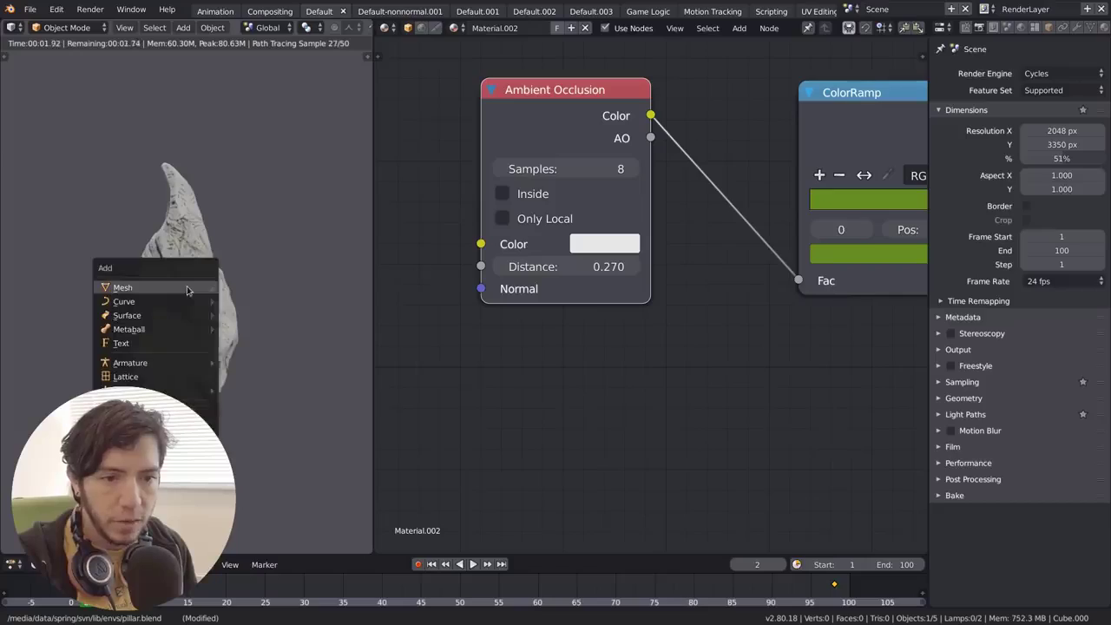
pyautogui.moveTo(189, 290)
pyautogui.click(246, 286)
pyautogui.press('s')
pyautogui.click(273, 289)
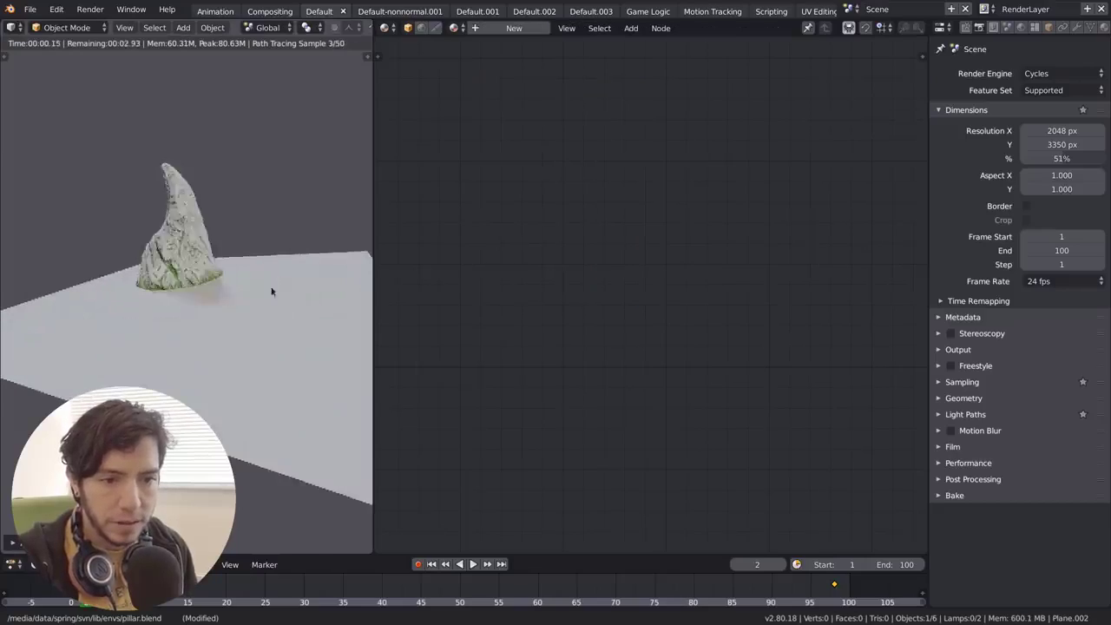
pyautogui.scroll(1, 234, 289)
pyautogui.scroll(6, 204, 292)
pyautogui.scroll(-3, 206, 295)
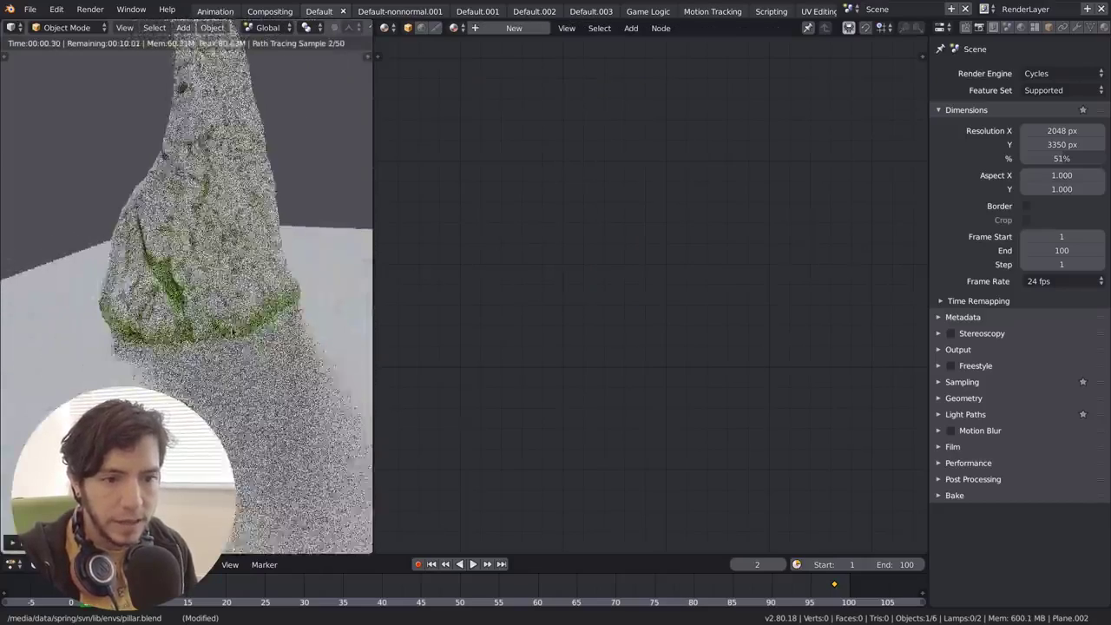
# Step: Select the rock pillar and turn on Only Local in its Ambient Occlusion node
pyautogui.moveTo(207, 295); pyautogui.dragTo(183, 306, button='middle')
pyautogui.rightClick(183, 306)
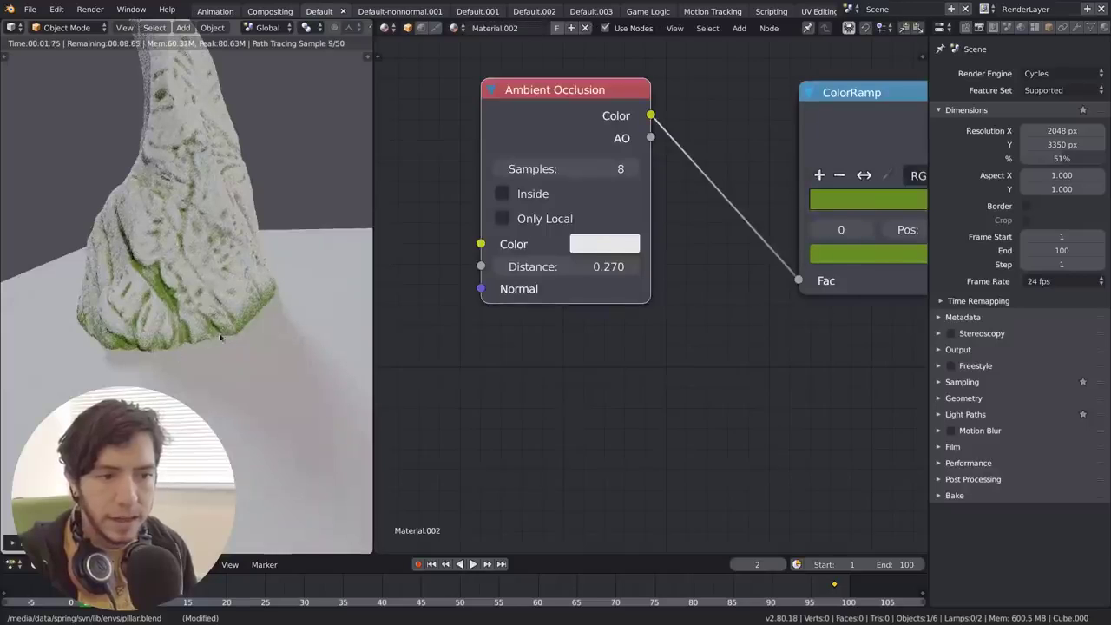
pyautogui.scroll(-2, 207, 297)
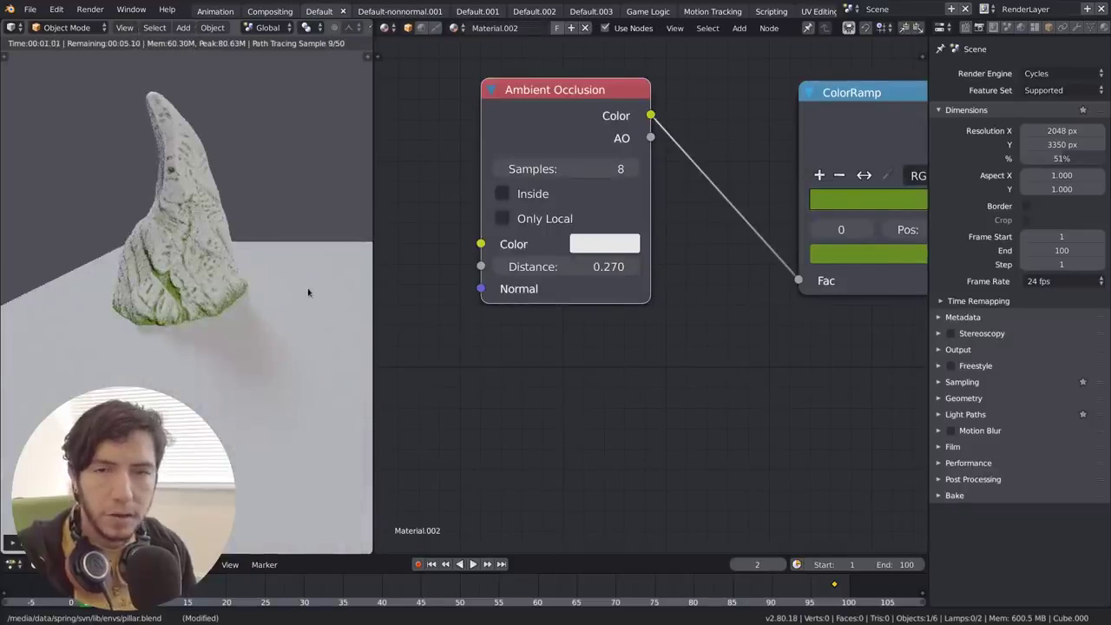
pyautogui.moveTo(184, 318)
pyautogui.mouseDown(button='middle')
pyautogui.moveTo(104, 314)
pyautogui.moveTo(169, 312)
pyautogui.mouseUp(button='middle')
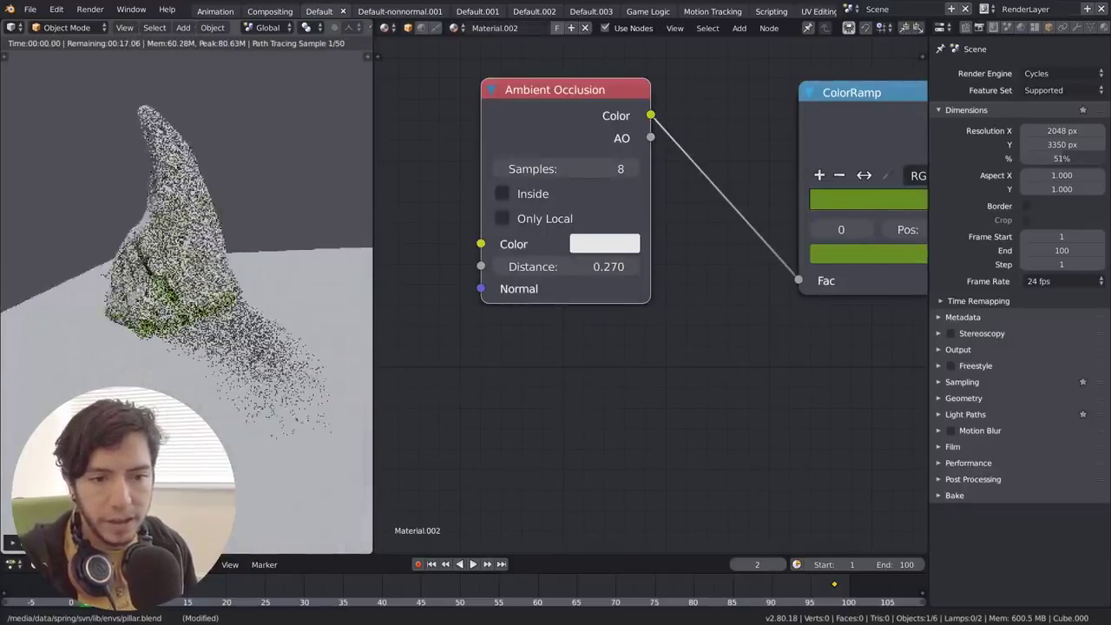
pyautogui.scroll(2, 245, 308)
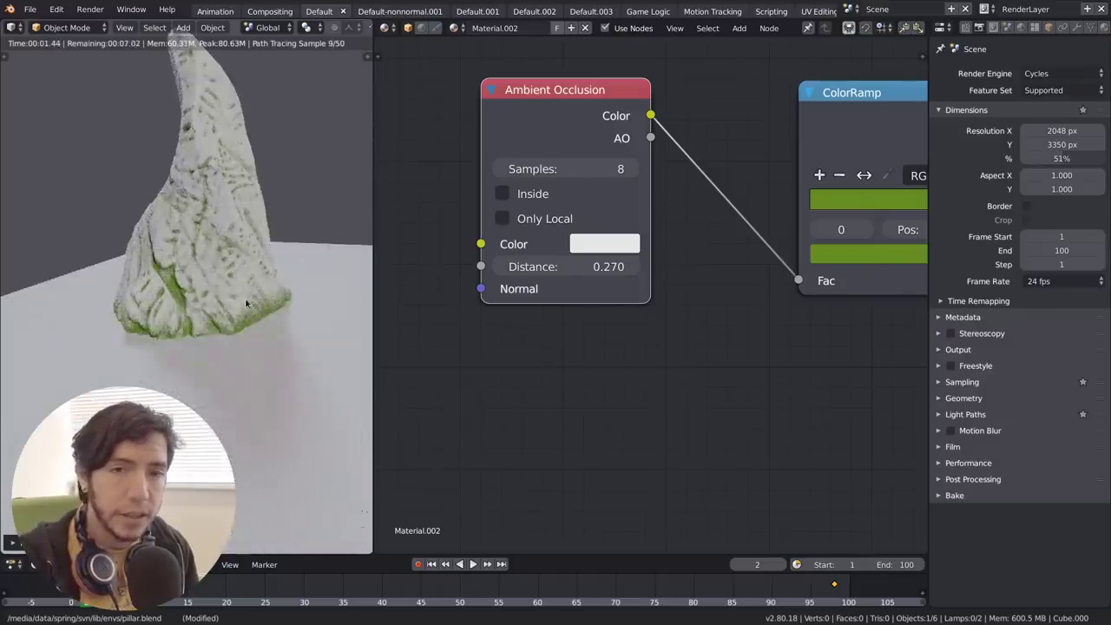
pyautogui.click(533, 223)
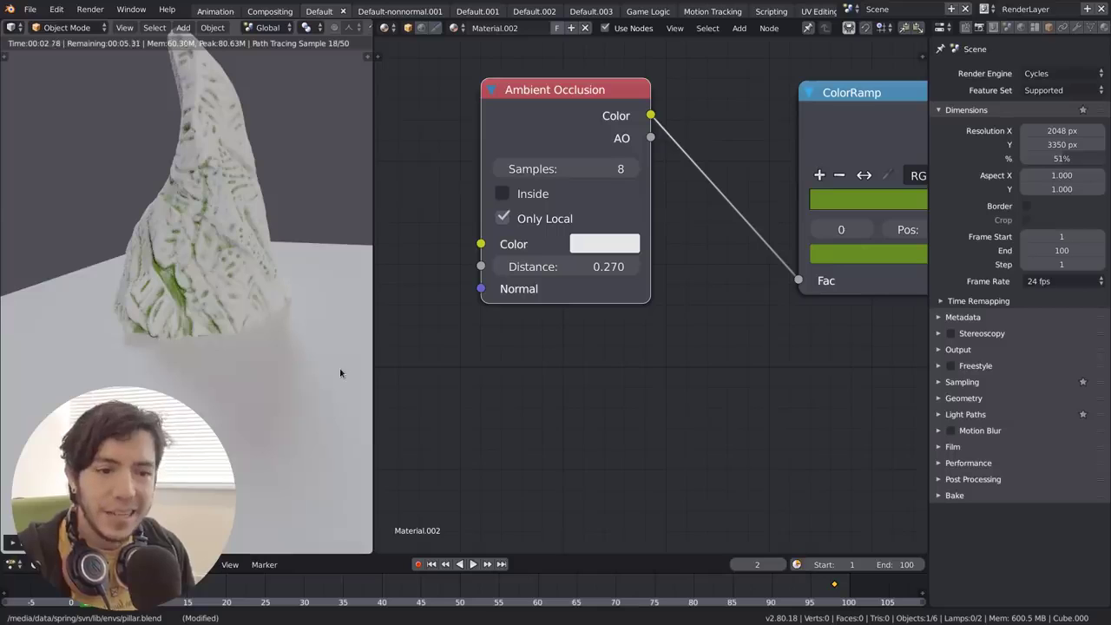
# Step: Delete the ground plane around the pillar
pyautogui.moveTo(337, 370); pyautogui.dragTo(252, 325, button='middle')
pyautogui.scroll(-4, 251, 324)
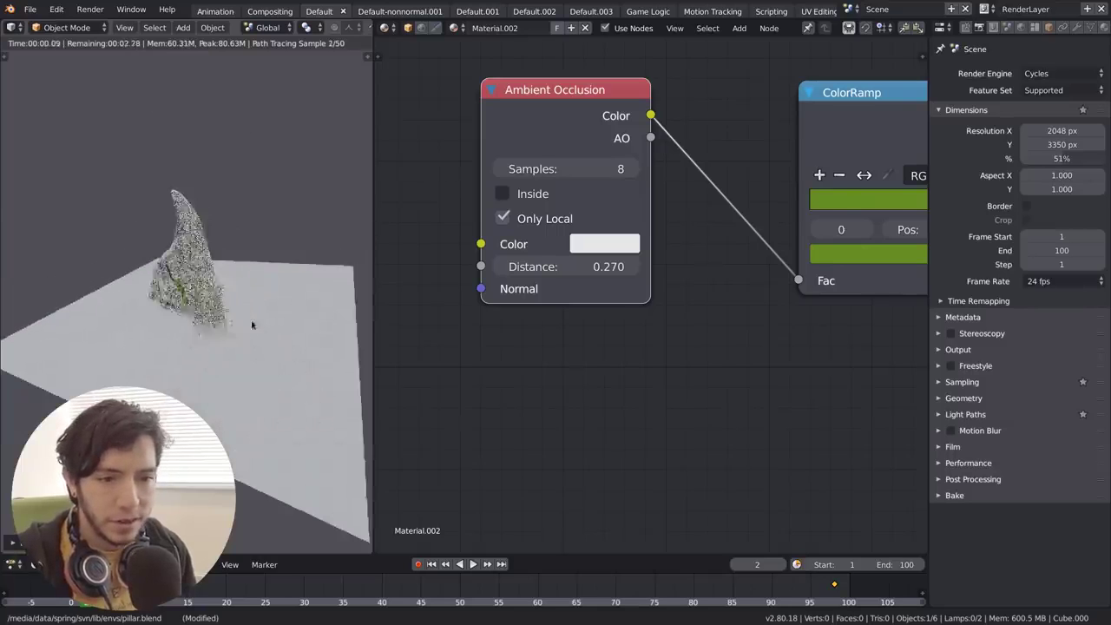
pyautogui.rightClick(305, 283)
pyautogui.press('g')
pyautogui.rightClick(293, 263)
pyautogui.press('x')
pyautogui.click(292, 263)
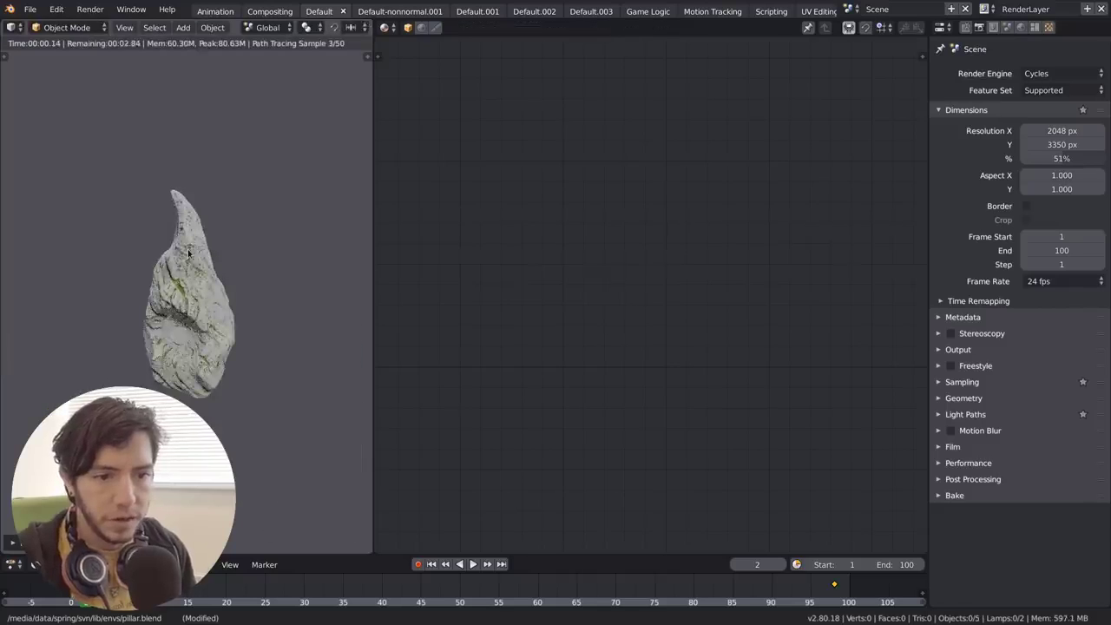
# Step: Select the pillar, then turn off Only Local and turn on Inside in the Ambient Occlusion node
pyautogui.rightClick(187, 252)
pyautogui.click(525, 219)
pyautogui.click(523, 194)
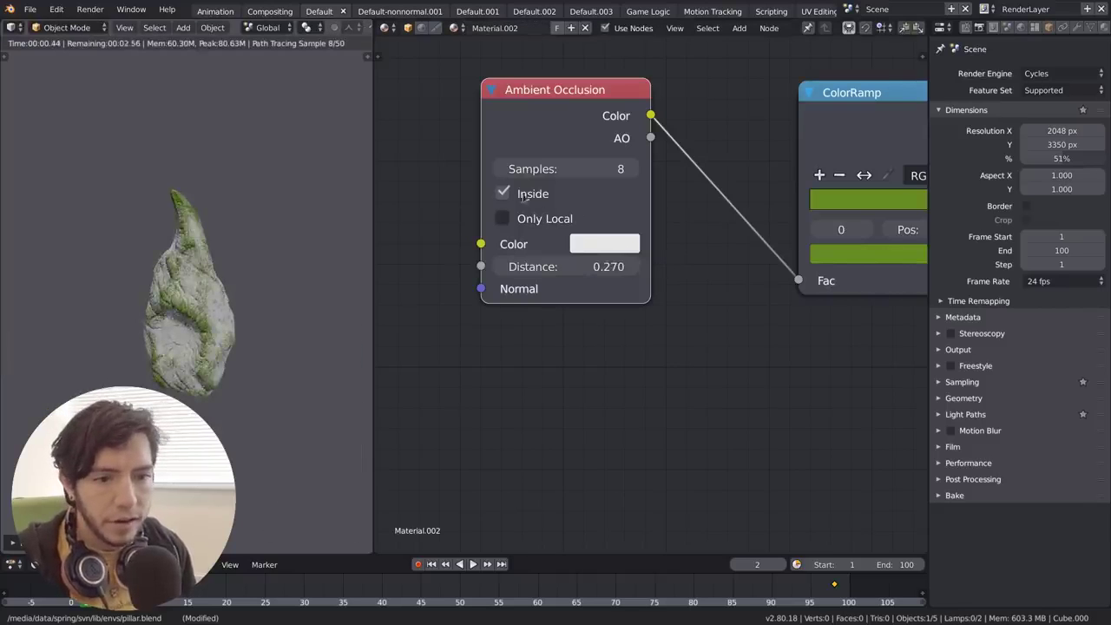
pyautogui.scroll(10, 207, 364)
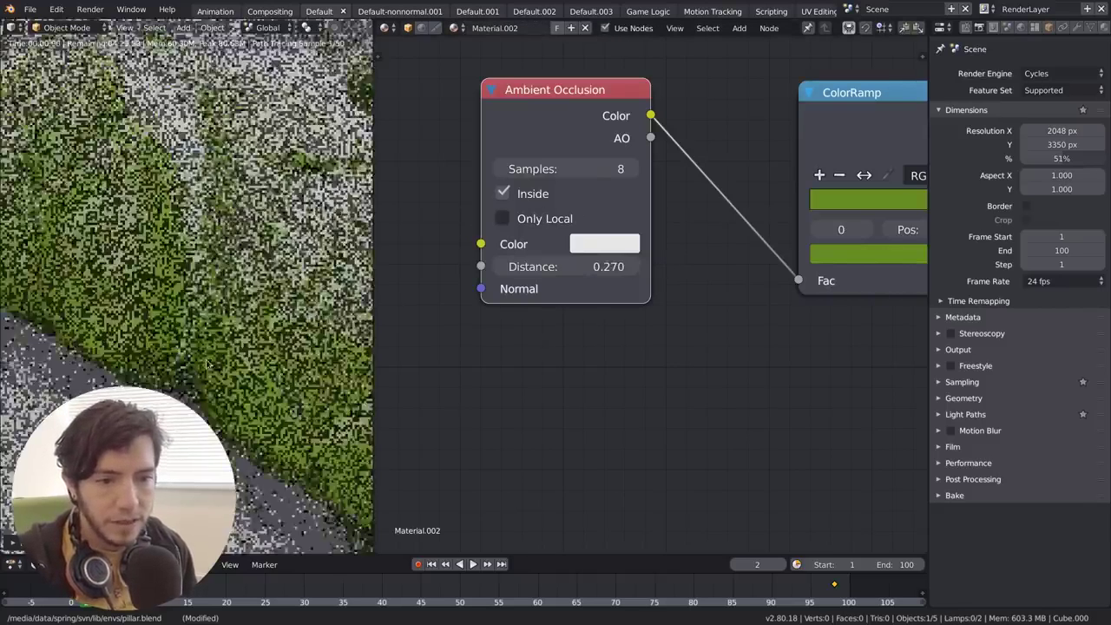
pyautogui.scroll(-8, 207, 365)
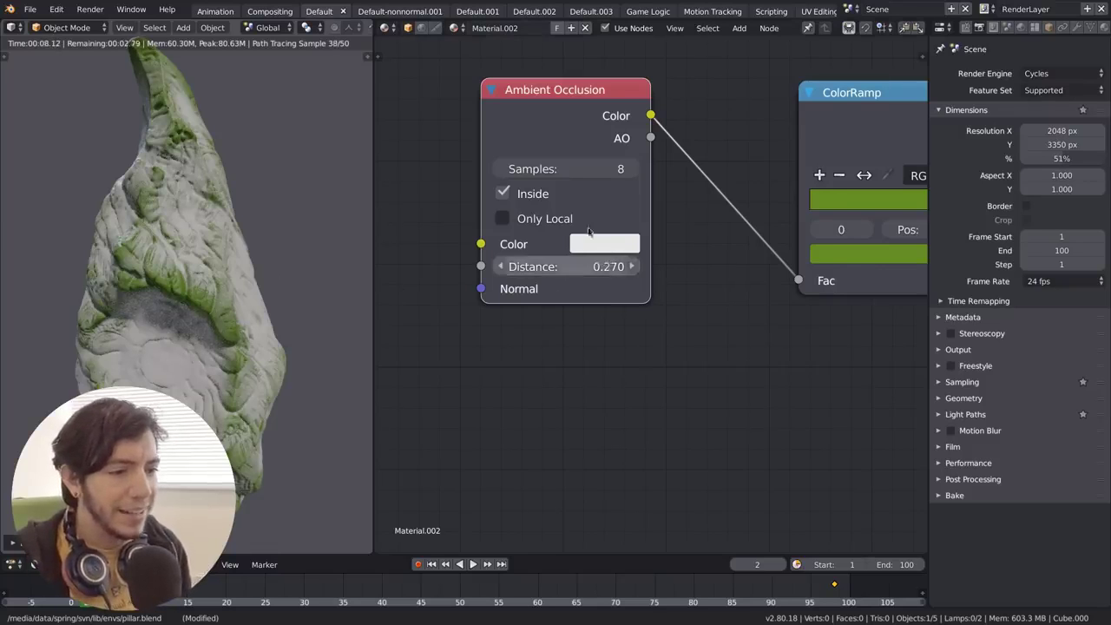
# Step: Lower the Ambient Occlusion samples to 1 and raise them one at a time back to 8
pyautogui.moveTo(575, 170); pyautogui.dragTo(512, 170)
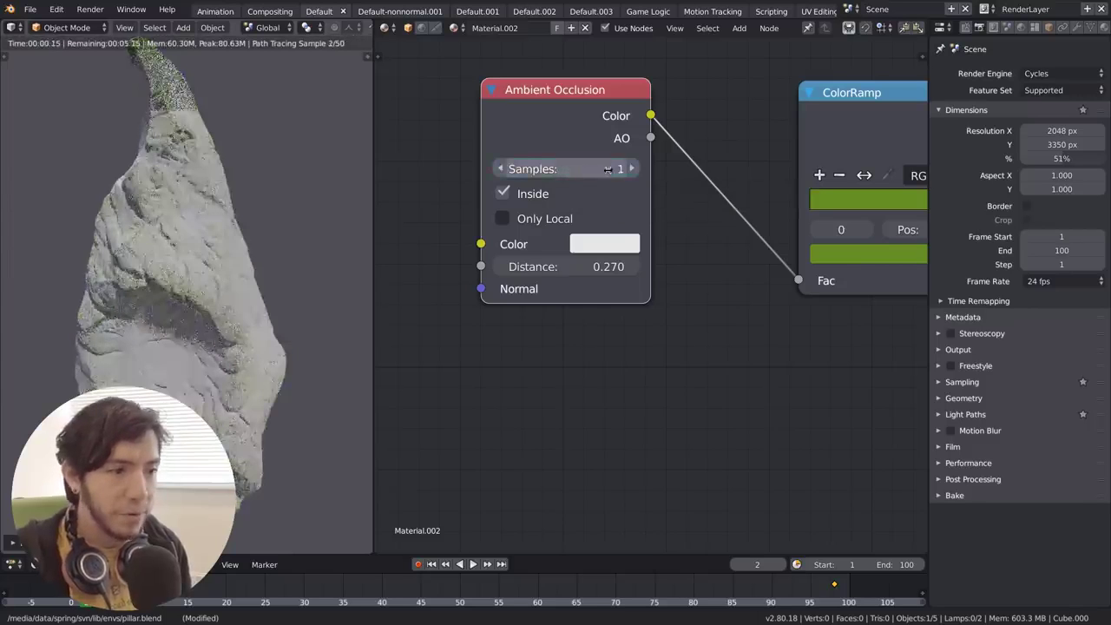
pyautogui.click(634, 169)
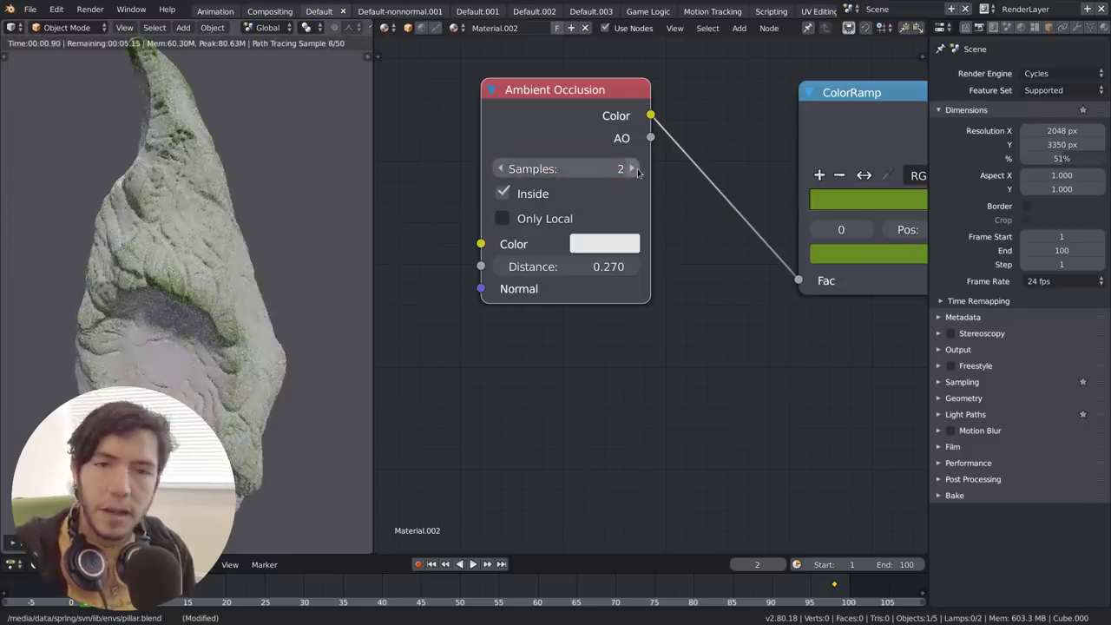
pyautogui.click(633, 170)
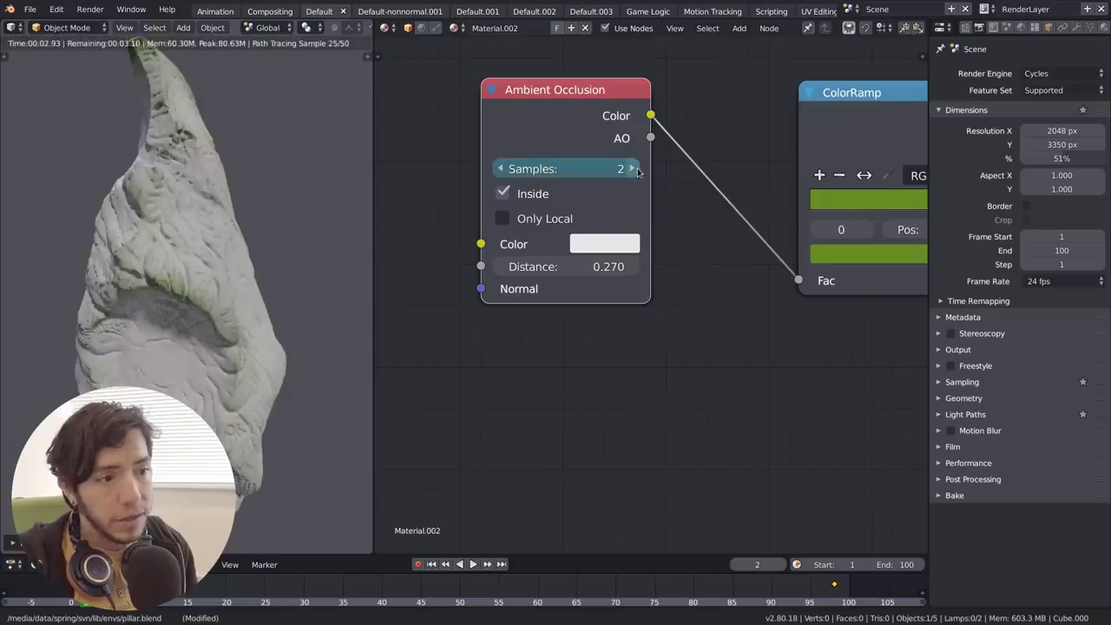
pyautogui.click(638, 172)
pyautogui.click(638, 172)
pyautogui.click(638, 172)
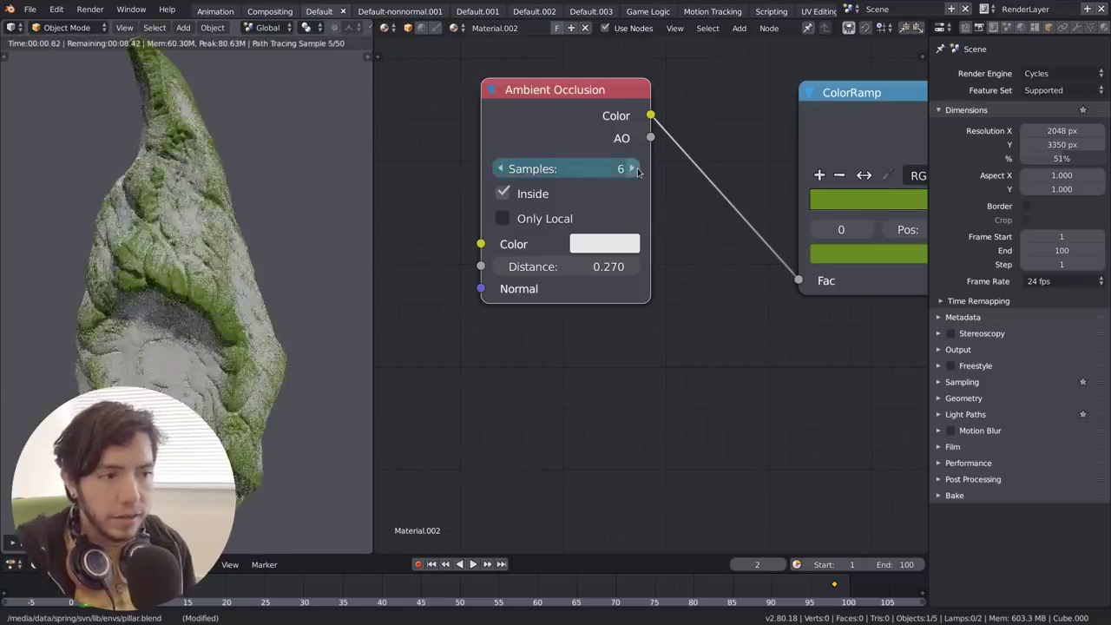
pyautogui.click(637, 172)
pyautogui.click(633, 170)
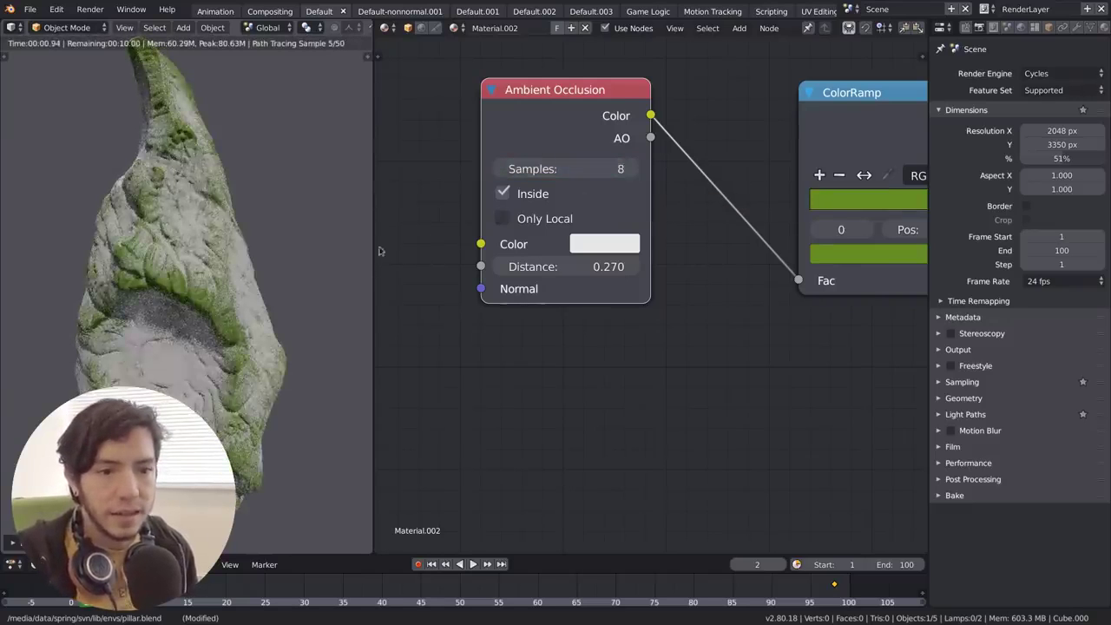
# Step: Rearrange the node tree, moving the Ambient Occlusion node away from the shader and the ColorRamp up between the two
pyautogui.scroll(-2, 274, 293)
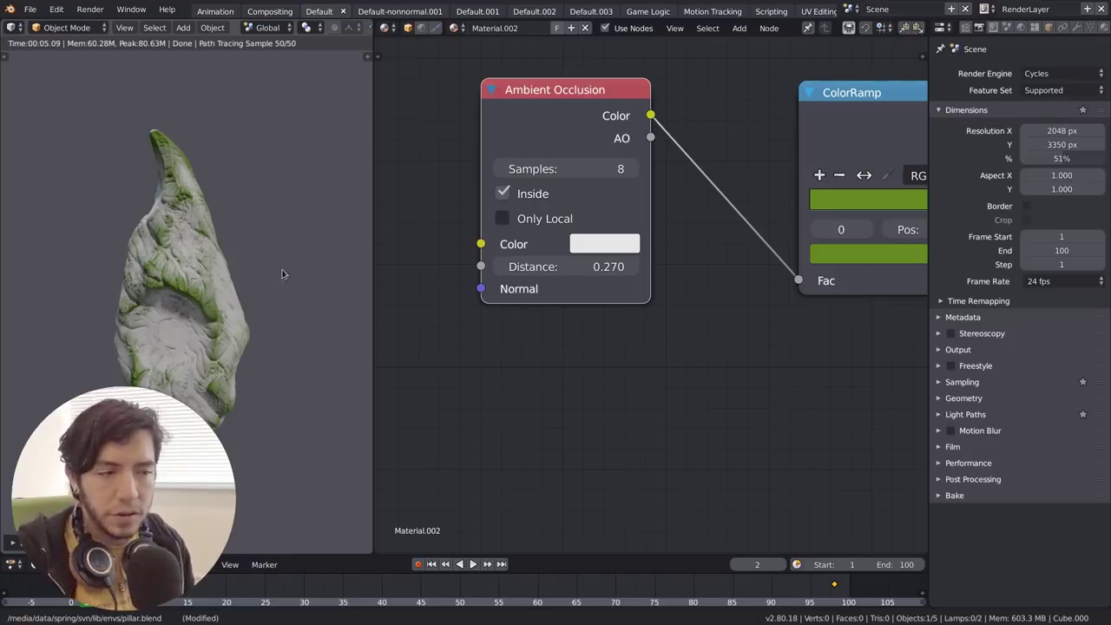
pyautogui.scroll(-6, 665, 300)
pyautogui.moveTo(794, 327); pyautogui.dragTo(541, 317, button='middle')
pyautogui.moveTo(594, 187); pyautogui.dragTo(625, 164)
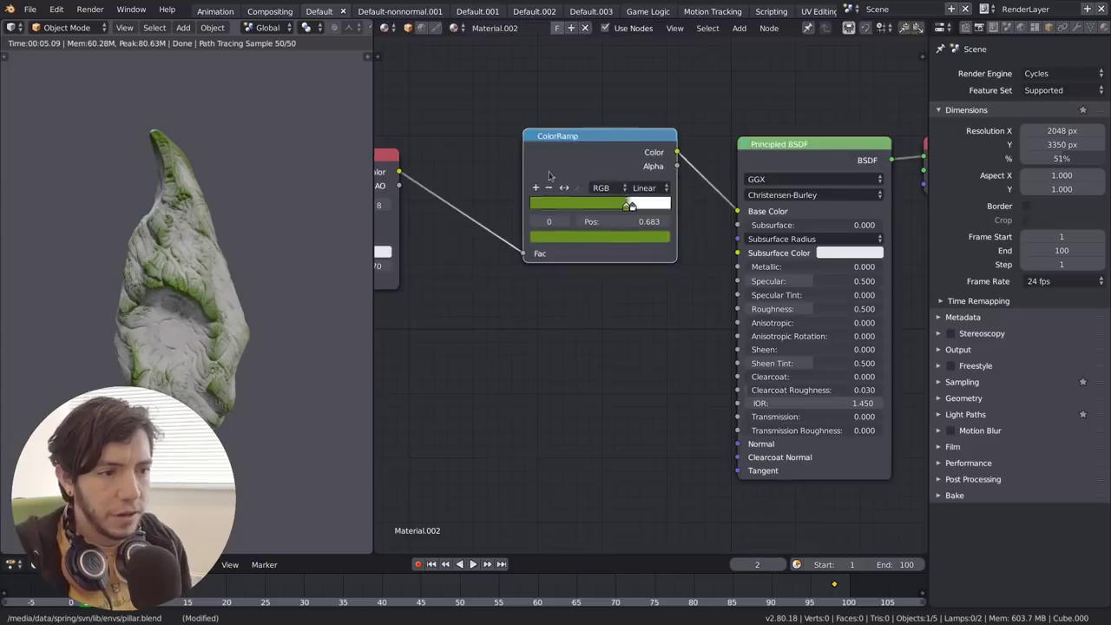
pyautogui.scroll(-4, 522, 331)
pyautogui.moveTo(522, 330); pyautogui.dragTo(576, 320, button='middle')
pyautogui.moveTo(479, 197); pyautogui.dragTo(450, 186)
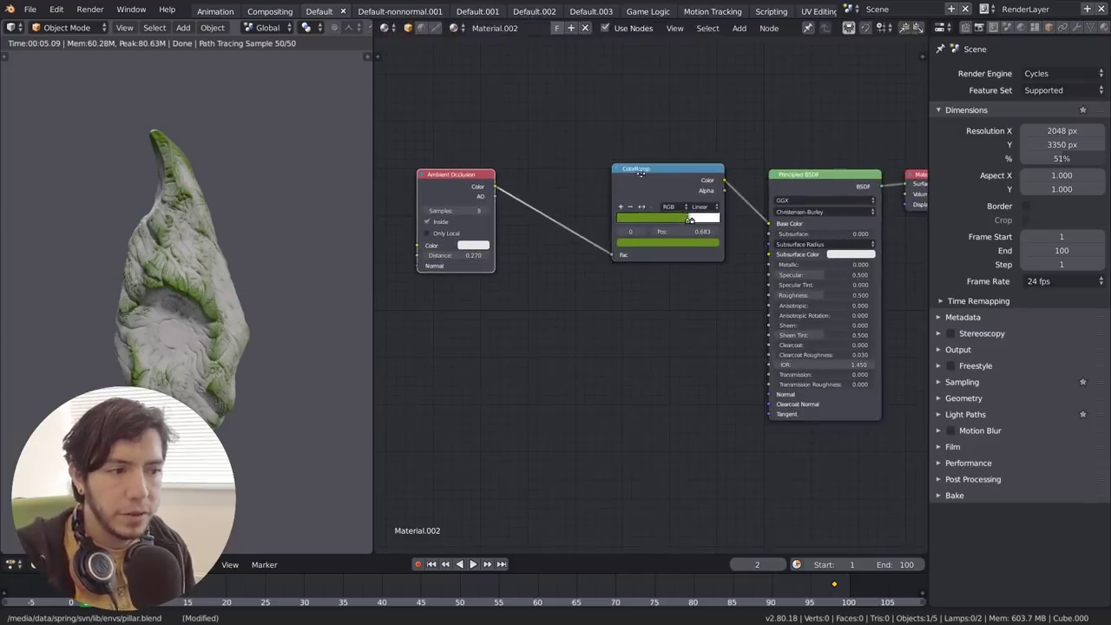
pyautogui.moveTo(654, 180); pyautogui.dragTo(581, 126)
# Step: Add a Checker Texture node below the ColorRamp and delete it again
pyautogui.hotkey('shift', 'a')
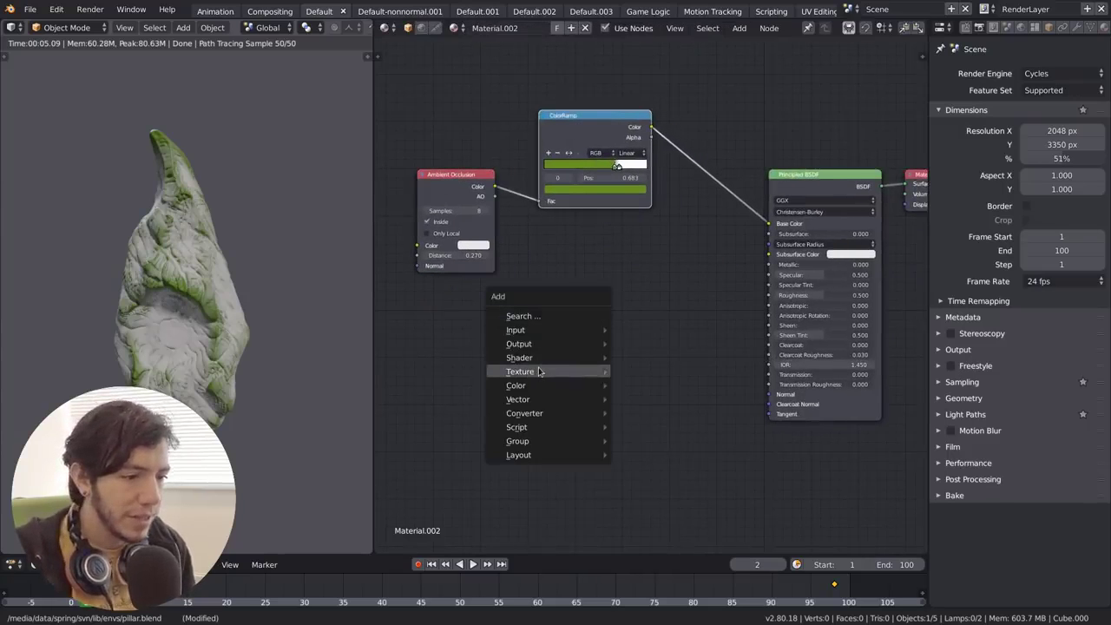
pyautogui.moveTo(538, 371)
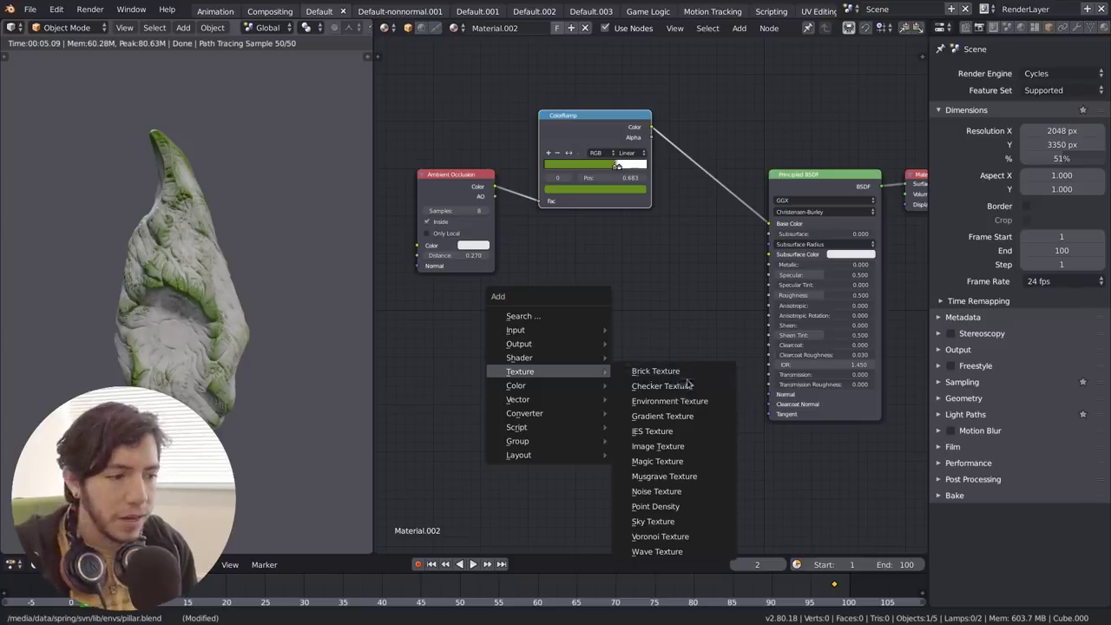
pyautogui.click(687, 384)
pyautogui.click(639, 308)
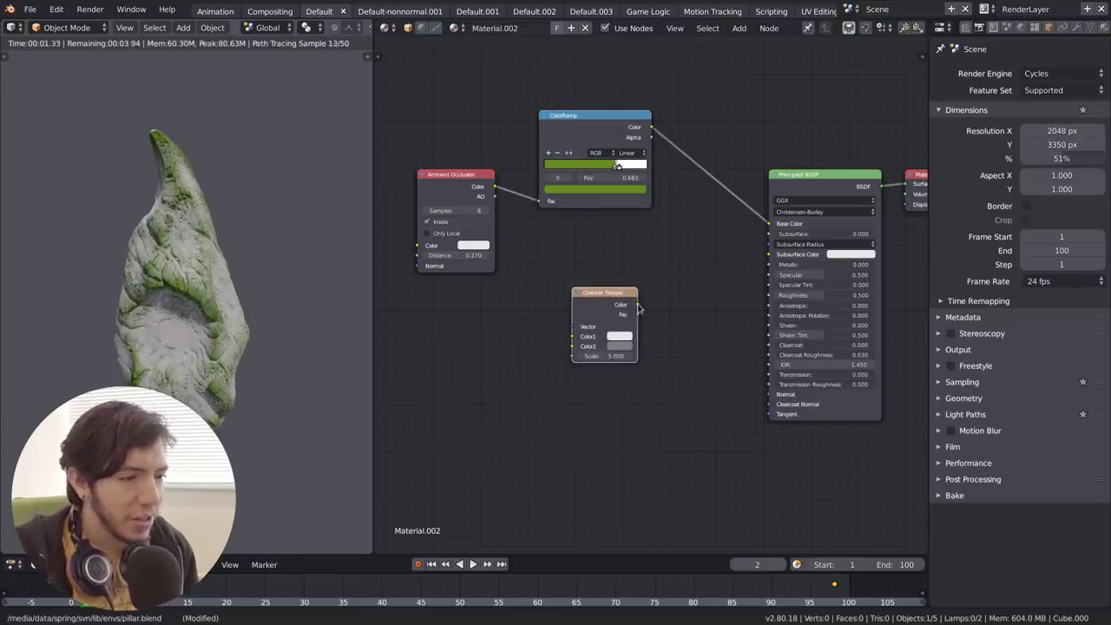
pyautogui.moveTo(611, 300); pyautogui.dragTo(587, 348)
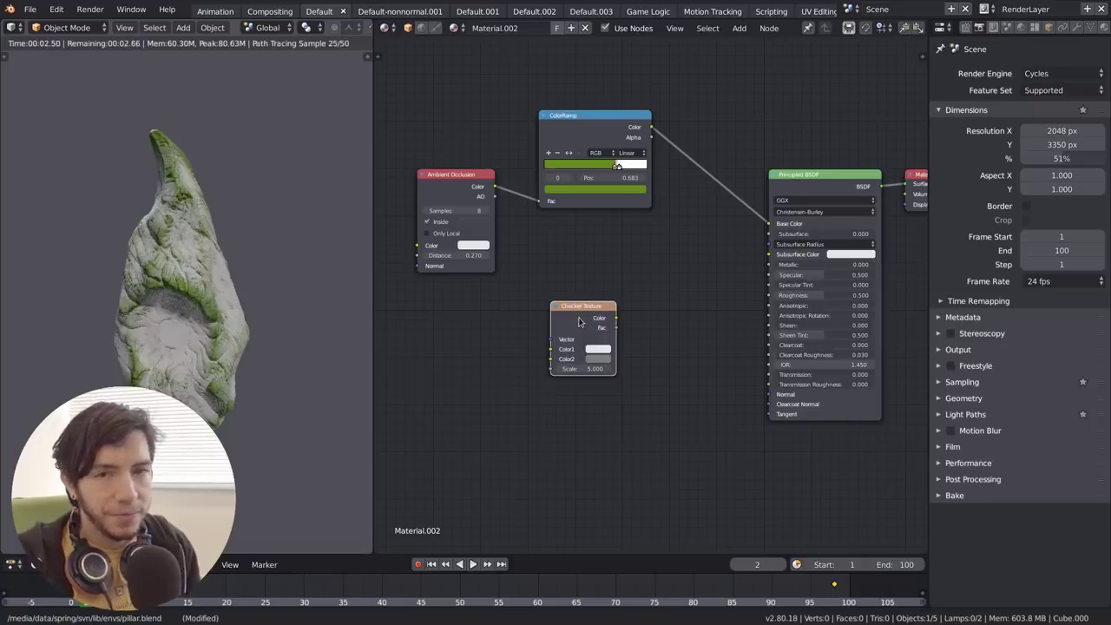
pyautogui.press('x')
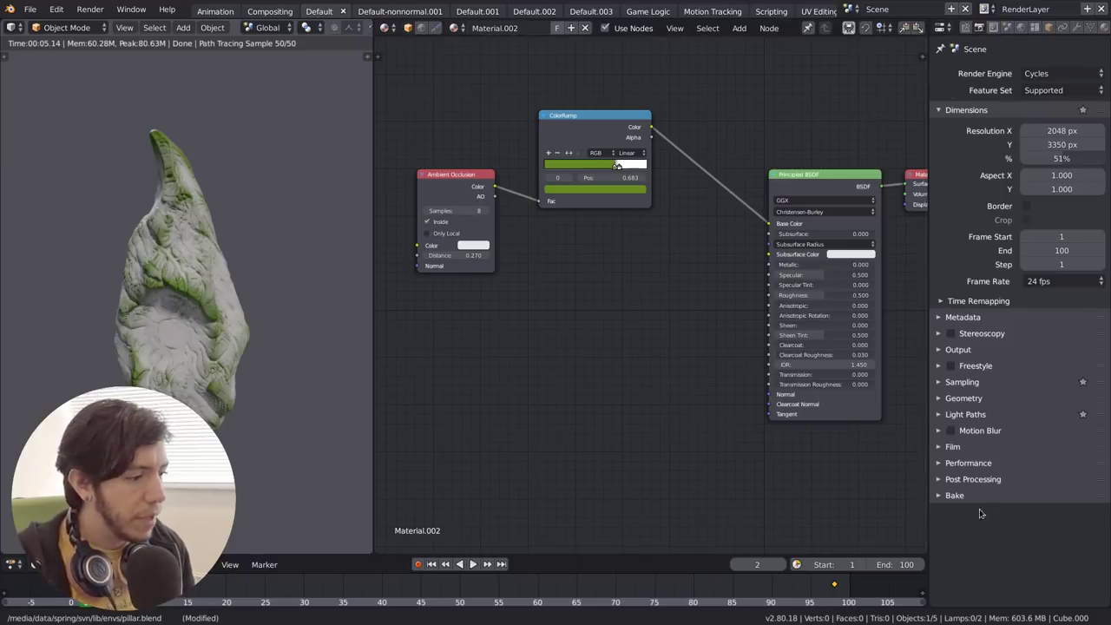
# Step: Examine the Cycles bake settings
pyautogui.click(955, 494)
pyautogui.scroll(-4, 1002, 562)
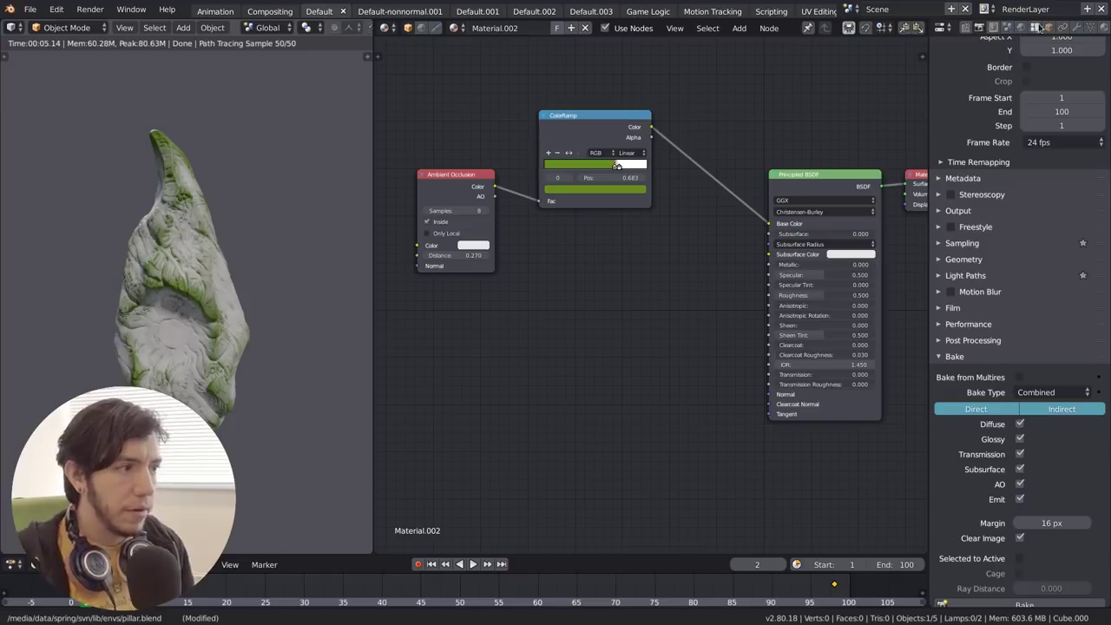
pyautogui.click(967, 360)
# Step: Feed the ColorRamp's Fac from the Ambient Occlusion node's AO output instead of its Color output
pyautogui.moveTo(601, 284); pyautogui.dragTo(589, 333, button='middle')
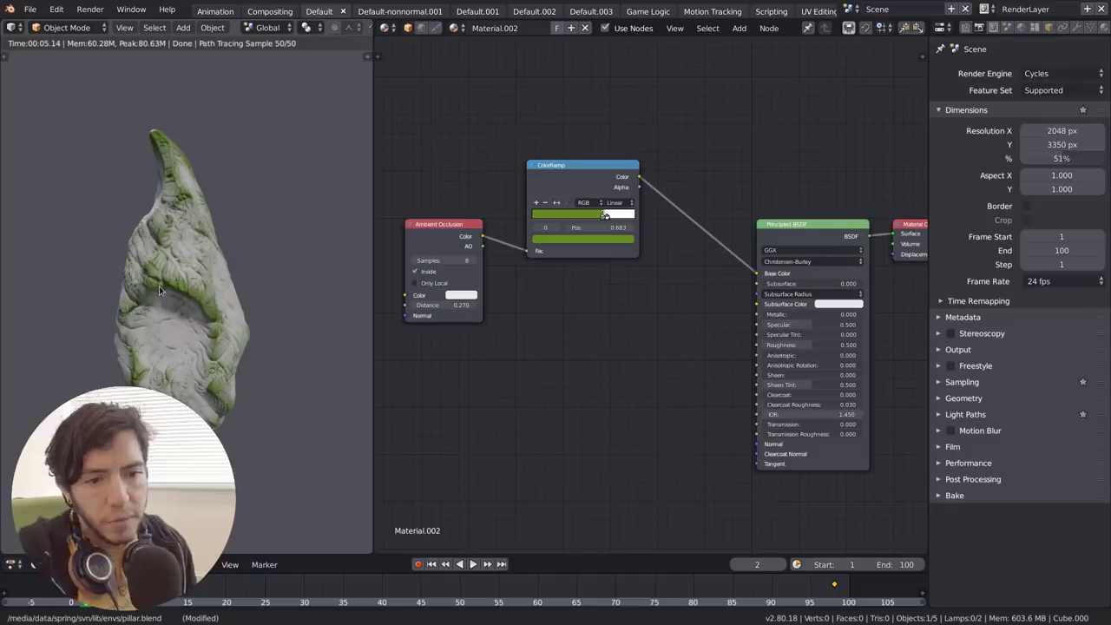
pyautogui.moveTo(165, 291); pyautogui.dragTo(254, 311, button='middle')
pyautogui.scroll(3, 208, 306)
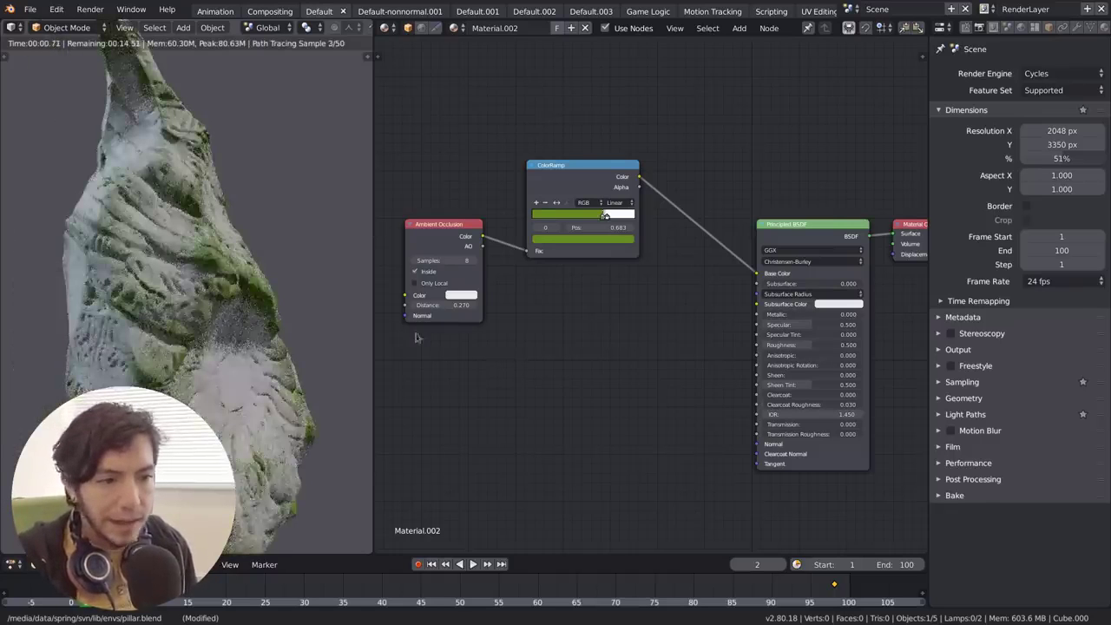
pyautogui.scroll(2, 631, 291)
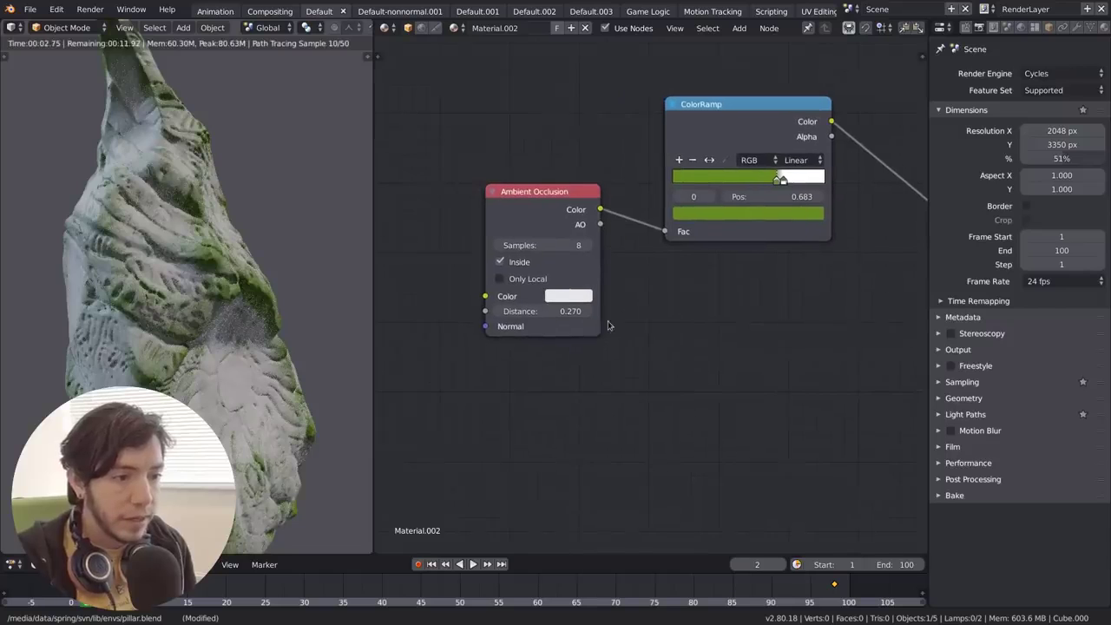
pyautogui.moveTo(600, 224); pyautogui.dragTo(674, 232)
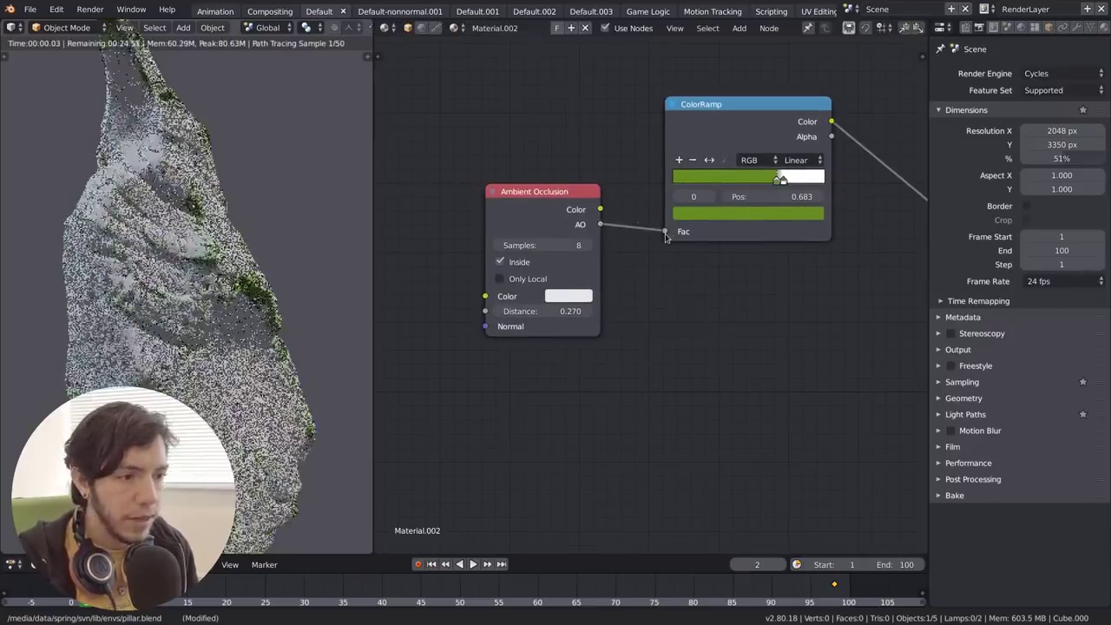
# Step: Switch the ColorRamp to Constant interpolation, with the green stop at the ramp's start and the white stop at 0.958
pyautogui.moveTo(781, 180); pyautogui.dragTo(726, 189)
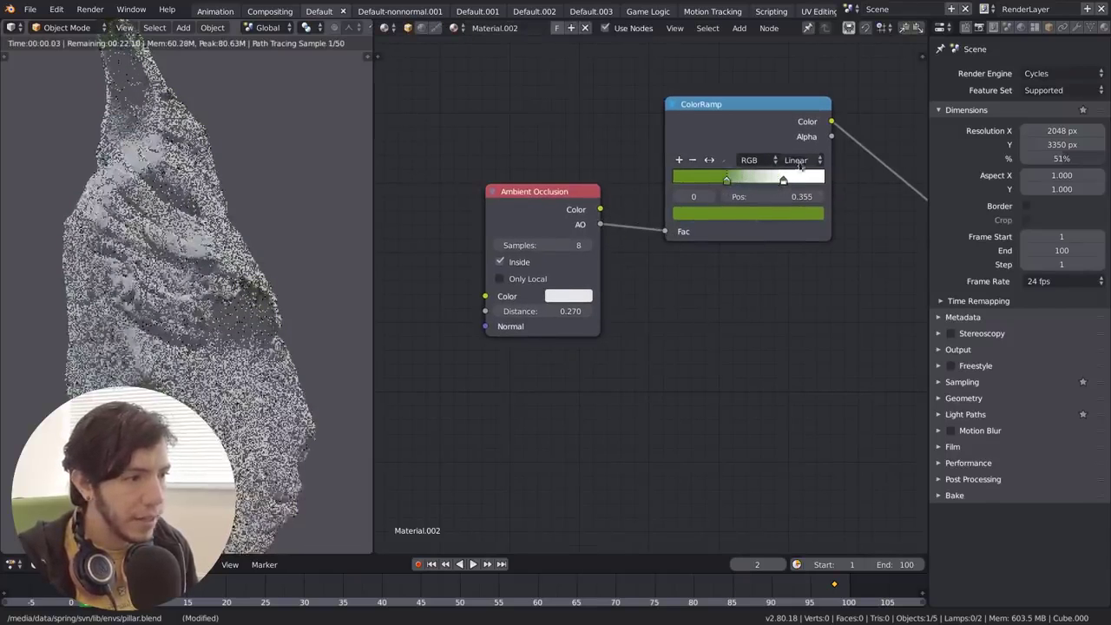
pyautogui.click(802, 160)
pyautogui.click(807, 85)
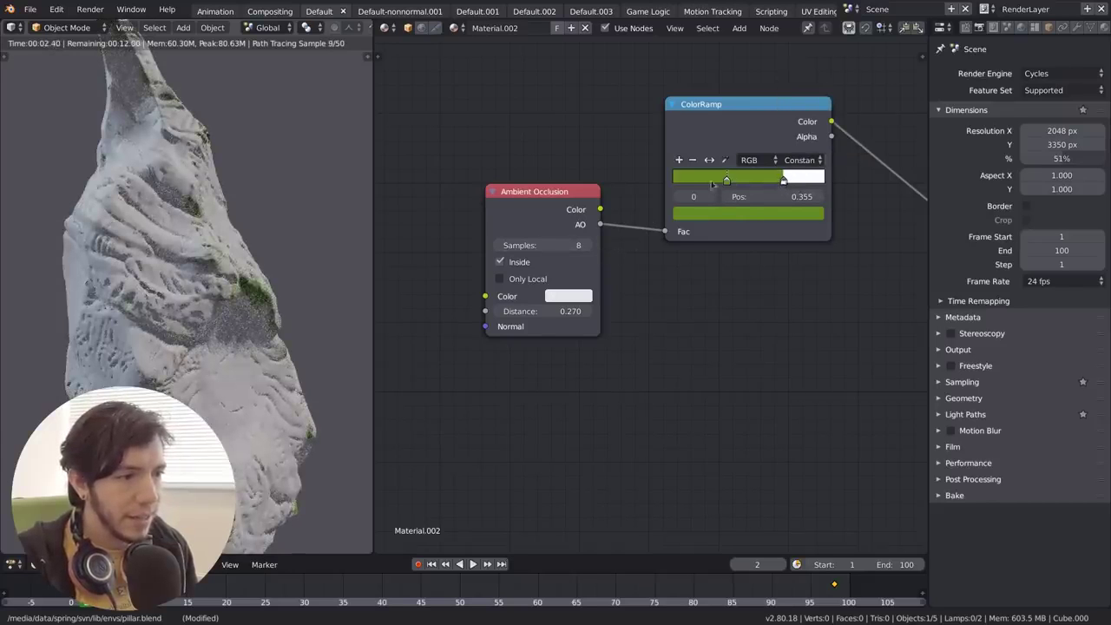
pyautogui.moveTo(713, 184); pyautogui.dragTo(665, 184)
pyautogui.moveTo(780, 184); pyautogui.dragTo(819, 178)
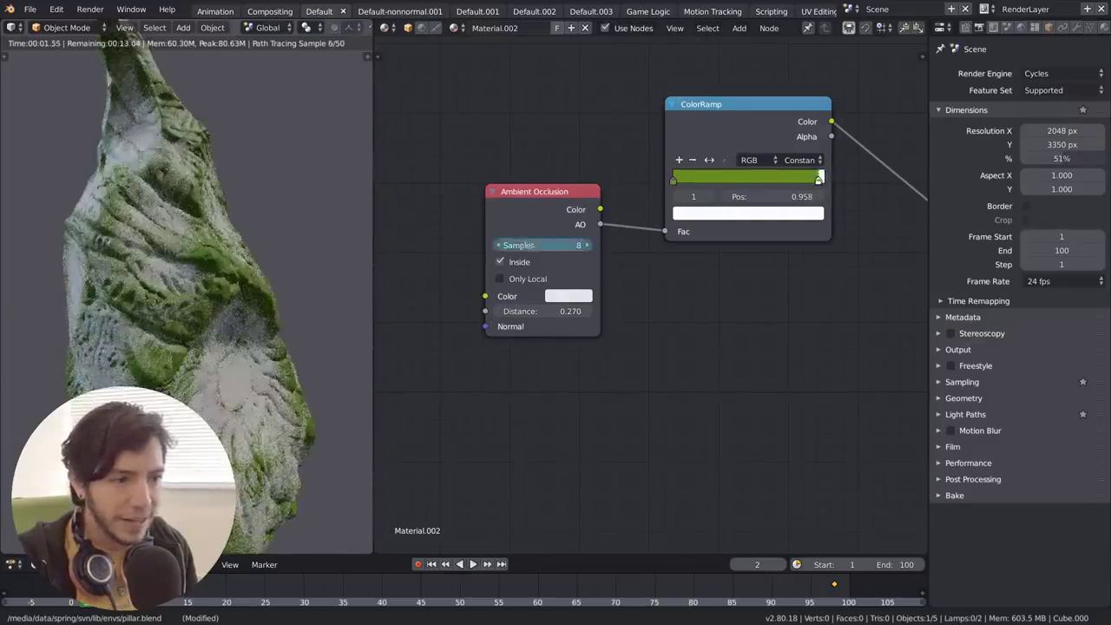
# Step: Move the ColorRamp's white stop to 0.962 while trying the Ambient Occlusion samples at 2 and 4
pyautogui.moveTo(526, 246); pyautogui.dragTo(496, 246)
pyautogui.click(587, 246)
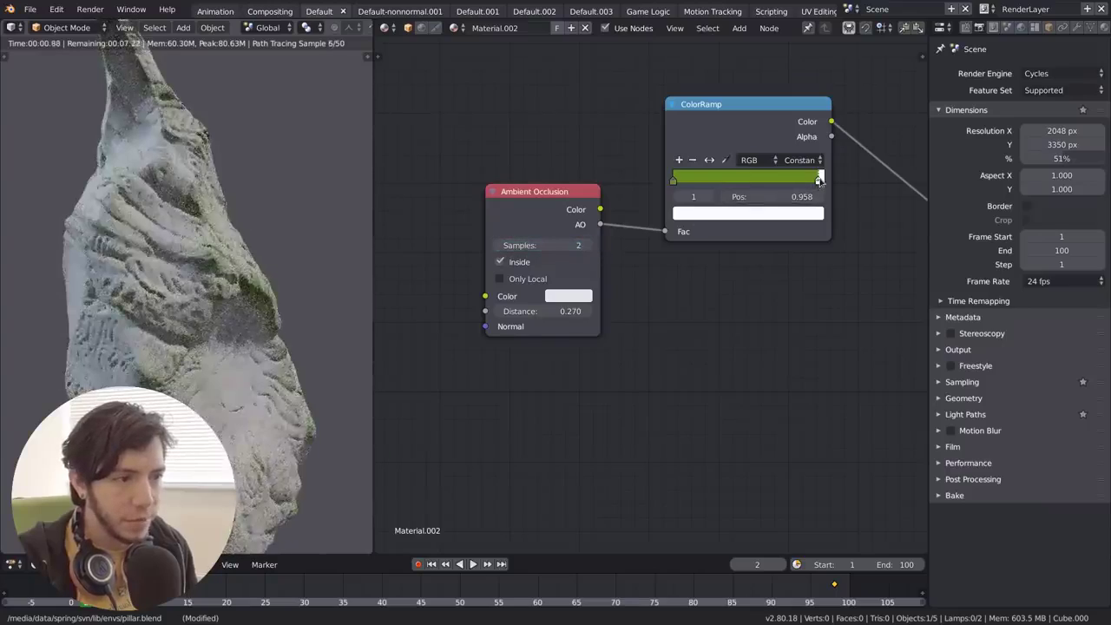
pyautogui.moveTo(820, 179)
pyautogui.mouseDown()
pyautogui.moveTo(703, 182)
pyautogui.moveTo(830, 178)
pyautogui.moveTo(819, 178)
pyautogui.mouseUp()
pyautogui.click(594, 250)
pyautogui.click(588, 246)
pyautogui.click(587, 246)
# Step: Raise the Ambient Occlusion samples to 127
pyautogui.scroll(-4, 331, 300)
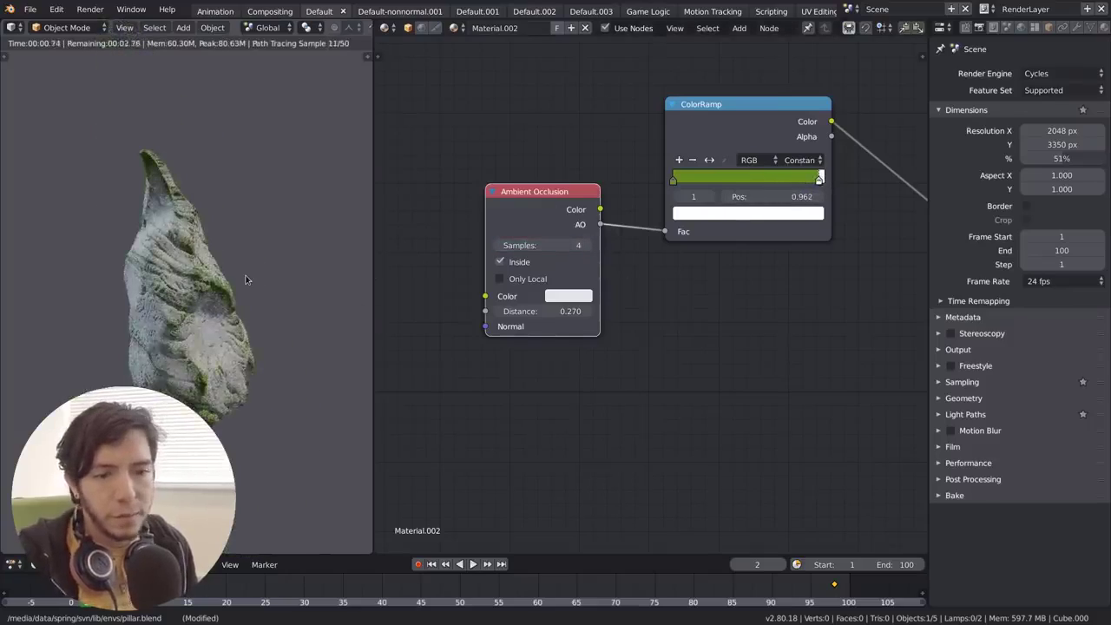
pyautogui.moveTo(567, 246); pyautogui.dragTo(682, 246)
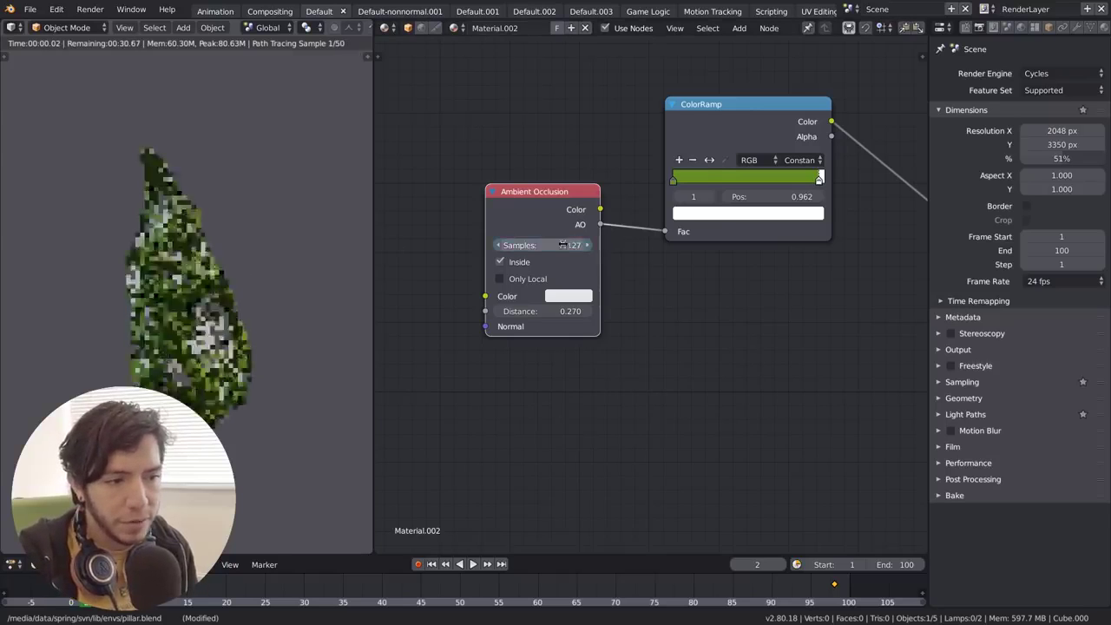
pyautogui.scroll(5, 183, 300)
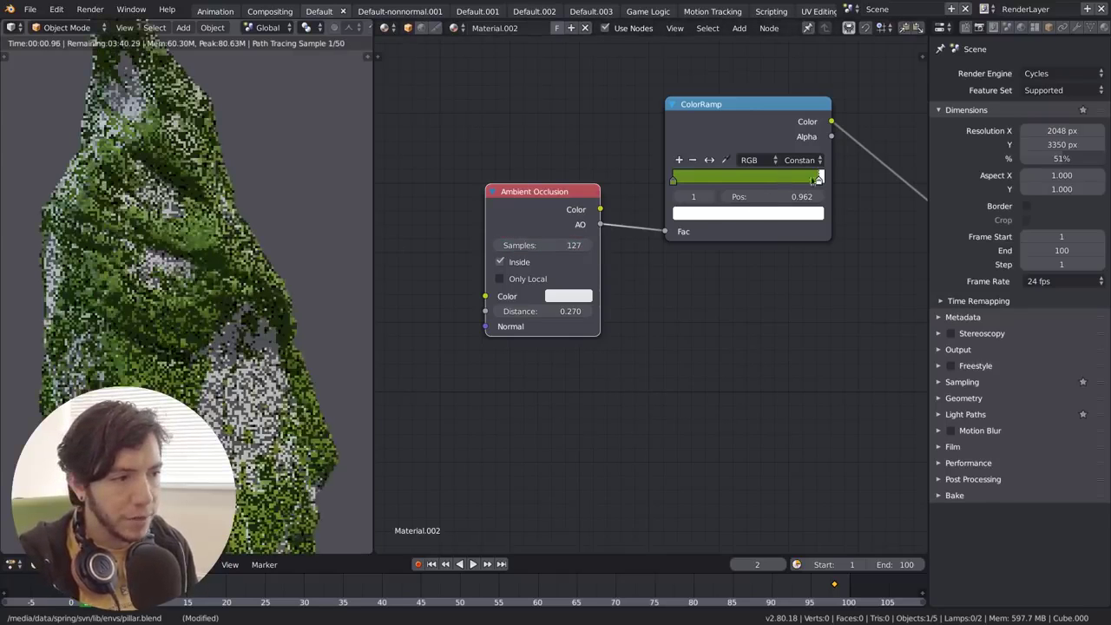
# Step: Move the ColorRamp's white stop to 0.866 and restrict the rendered preview to a close-up region of the pillar's mossy middle
pyautogui.moveTo(816, 179)
pyautogui.mouseDown()
pyautogui.moveTo(788, 182)
pyautogui.moveTo(805, 179)
pyautogui.mouseUp()
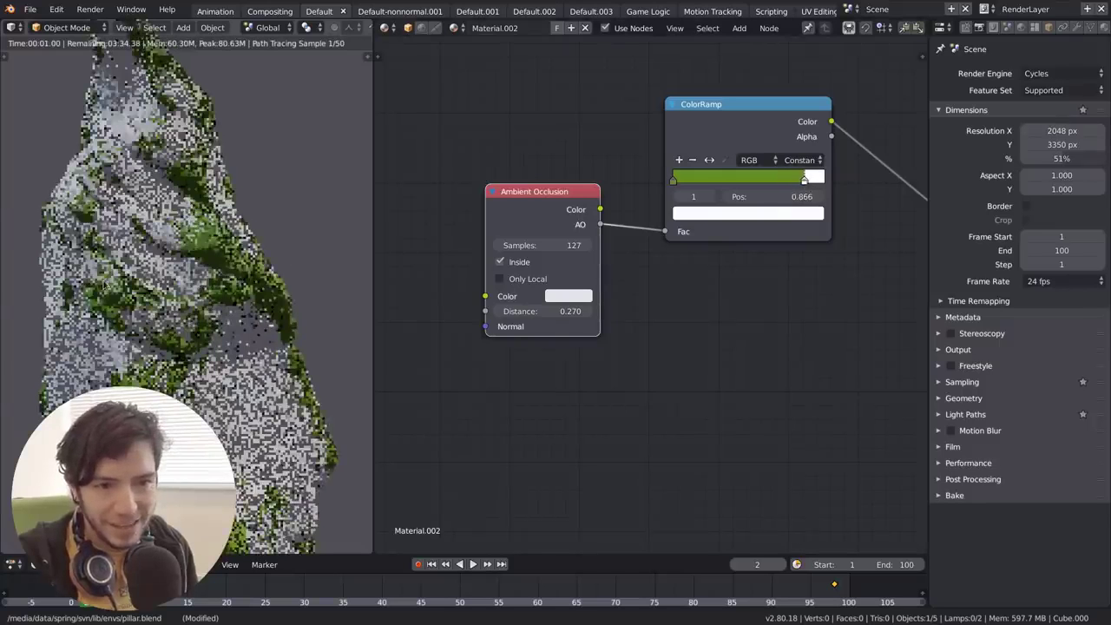
pyautogui.hotkey('shift', 'b')
pyautogui.moveTo(109, 165); pyautogui.dragTo(308, 343)
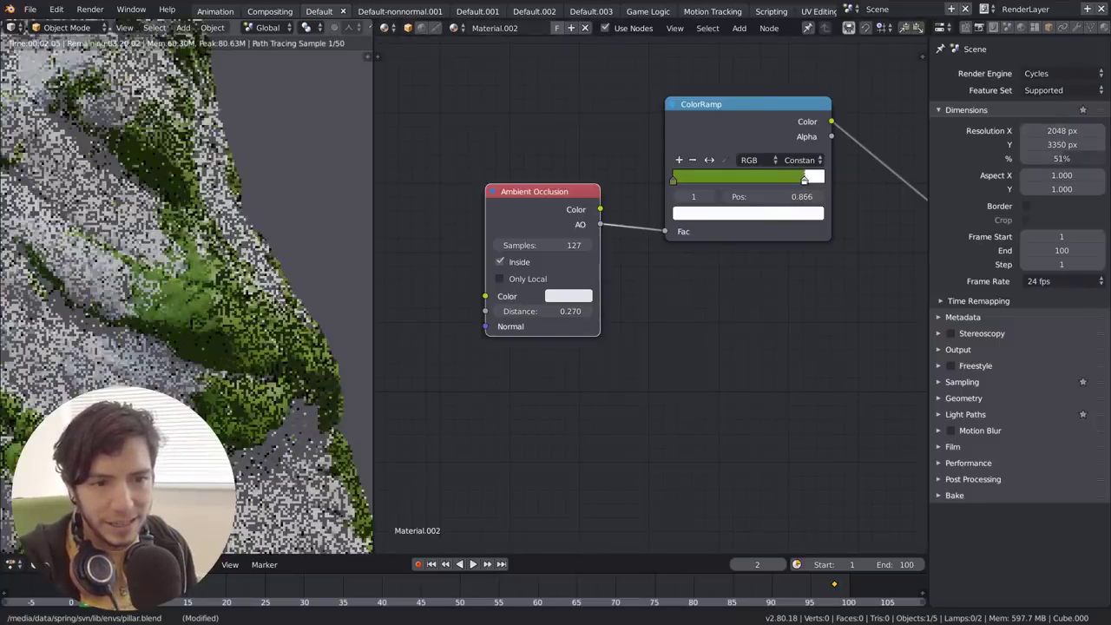
pyautogui.hotkey('ctrl', 'b')
pyautogui.moveTo(61, 149); pyautogui.dragTo(284, 422)
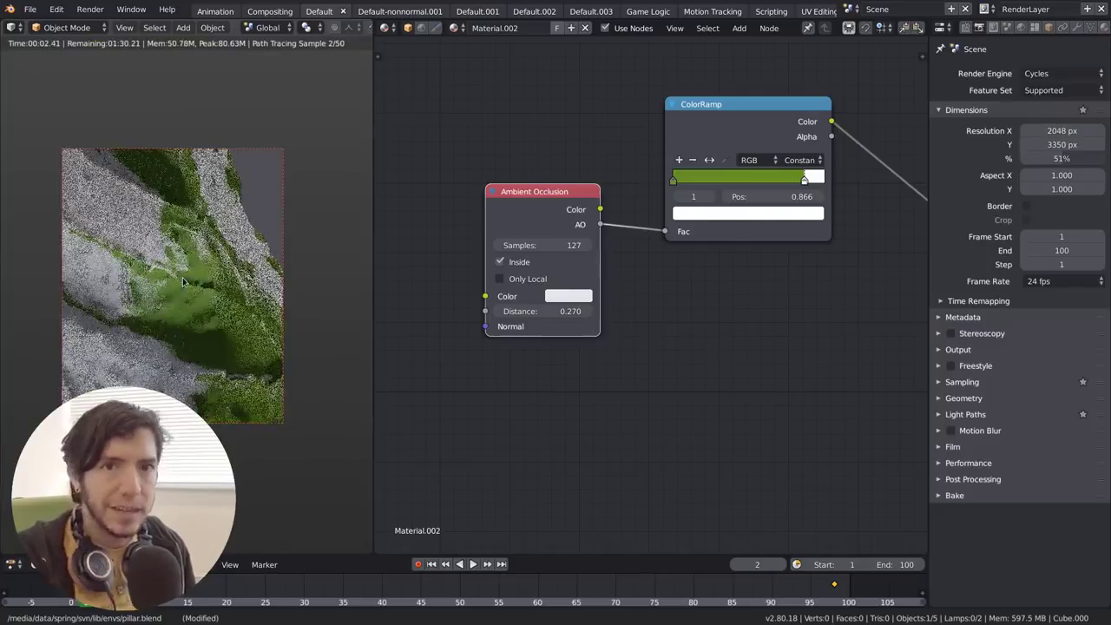
# Step: Turn off Inside on the Ambient Occlusion node, with a wider part of the pillar in the render region
pyautogui.scroll(-4, 719, 348)
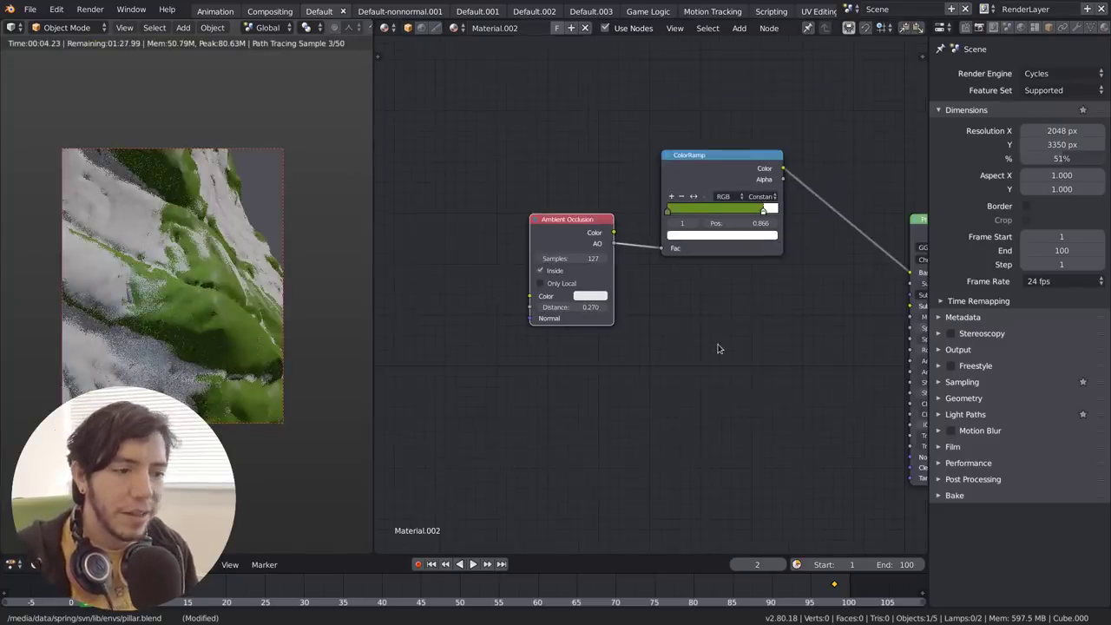
pyautogui.moveTo(764, 348); pyautogui.dragTo(719, 320, button='middle')
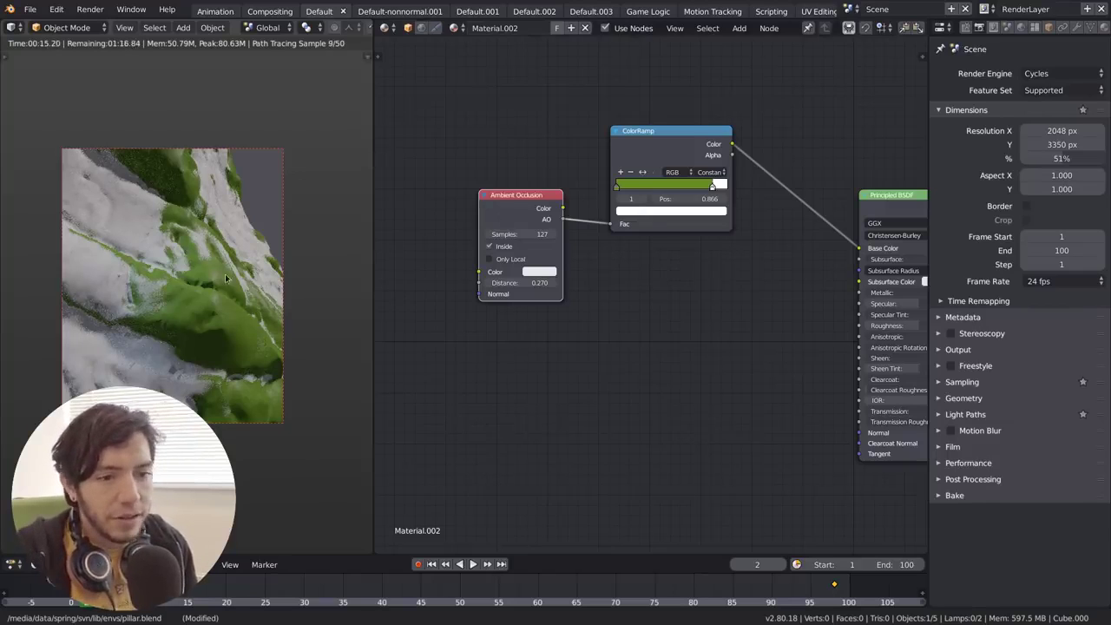
pyautogui.scroll(-2, 226, 266)
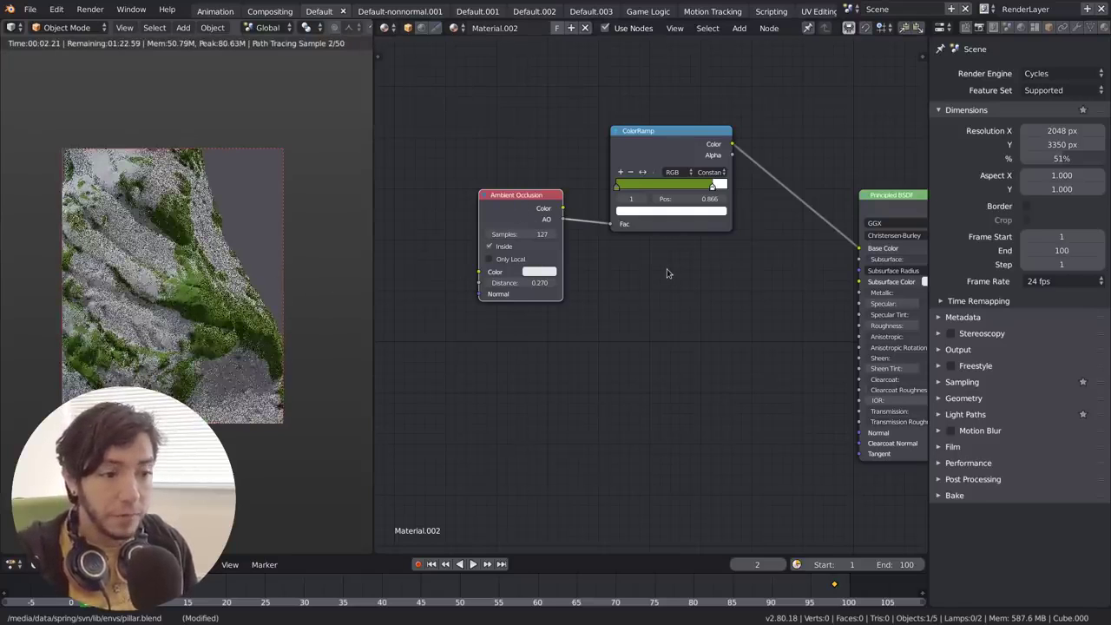
pyautogui.click(506, 247)
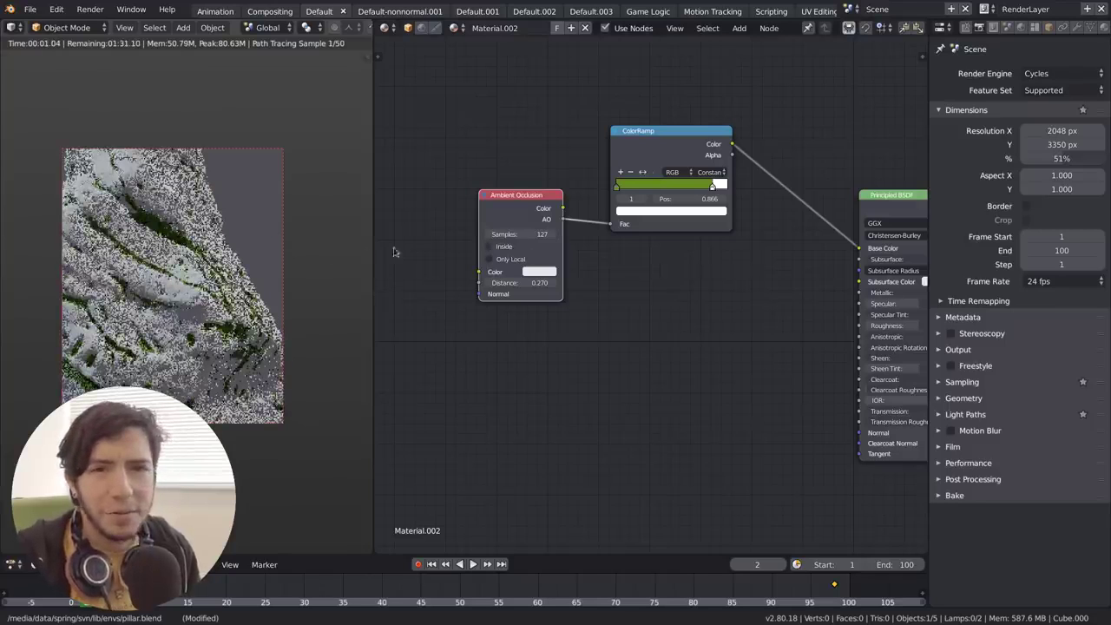
# Step: Move the Principled BSDF node up and closer to the ColorRamp, leaving space before the Material Output node
pyautogui.scroll(-7, 677, 318)
pyautogui.moveTo(740, 345); pyautogui.dragTo(545, 323, button='middle')
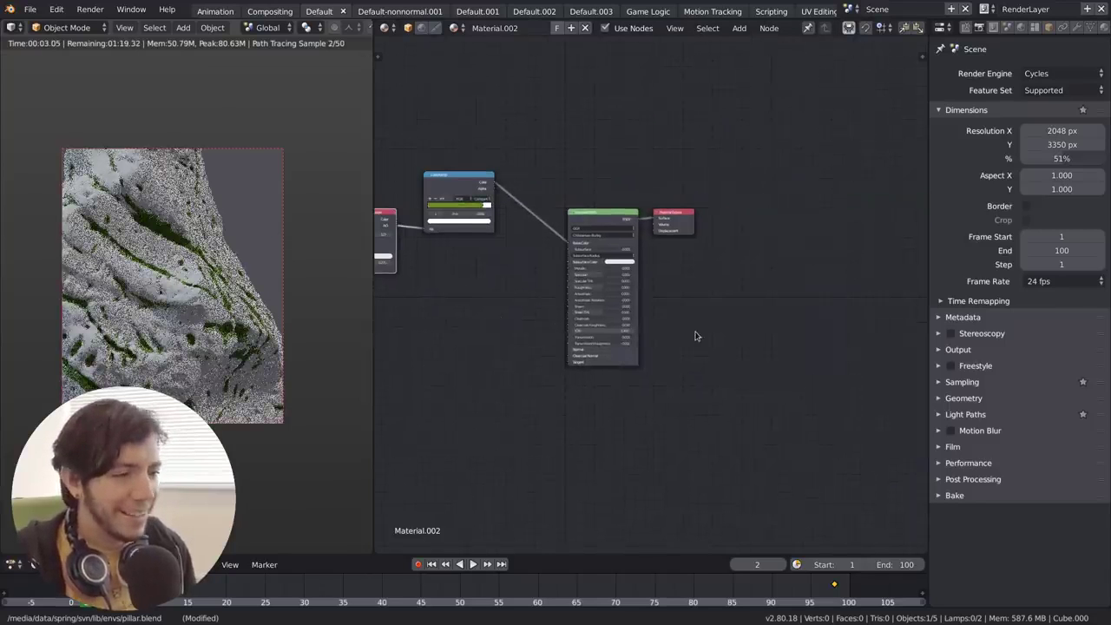
pyautogui.moveTo(602, 213); pyautogui.dragTo(567, 185)
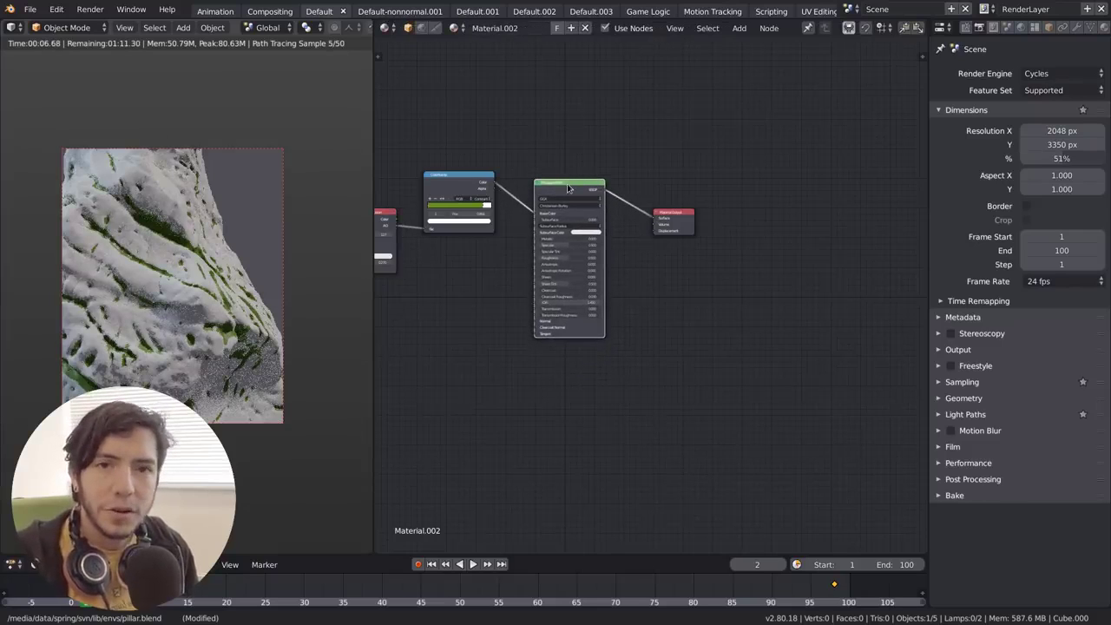